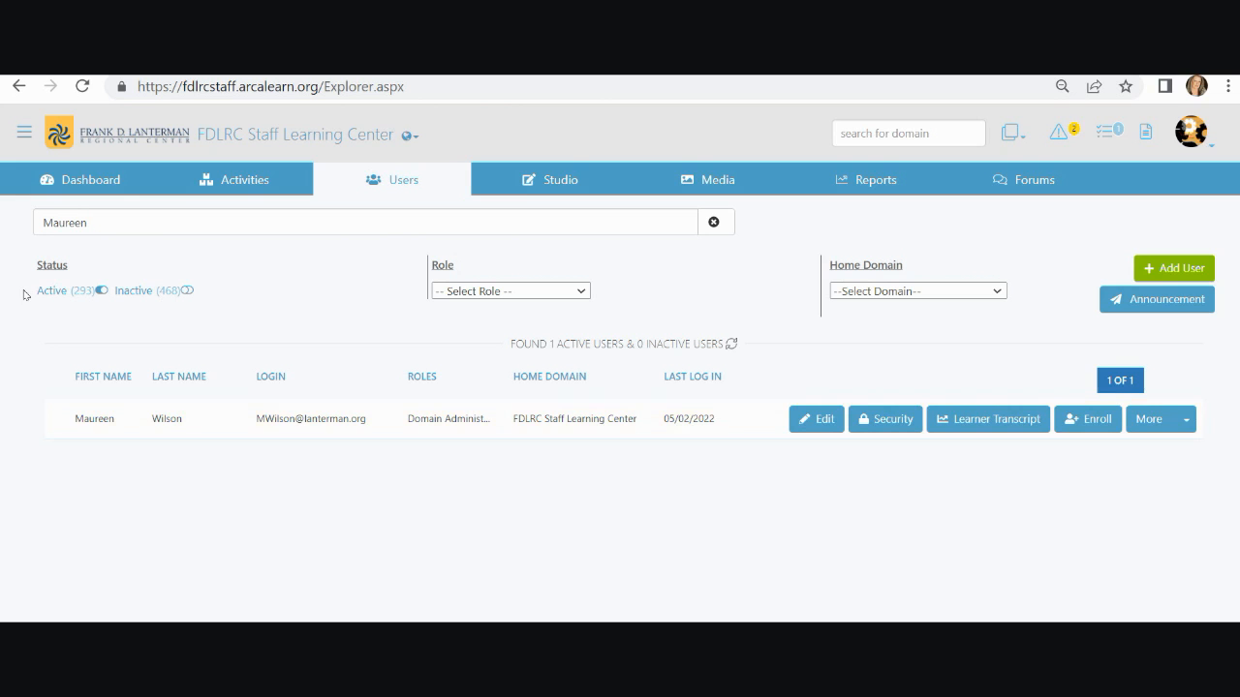
# Open the listed user's record for editing, examine the options of the Supervisor field, and close the record.
pyautogui.click(817, 420)
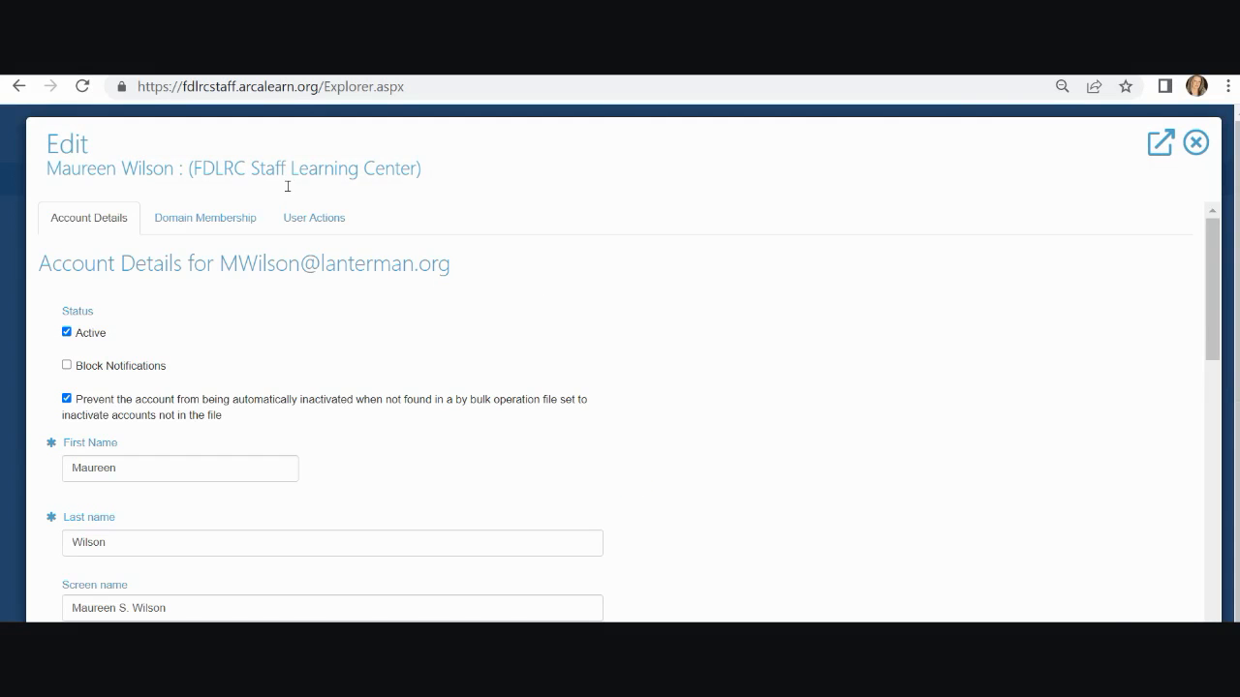
pyautogui.scroll(-5, 371, 227)
pyautogui.scroll(1, 387, 227)
pyautogui.scroll(-5, 386, 228)
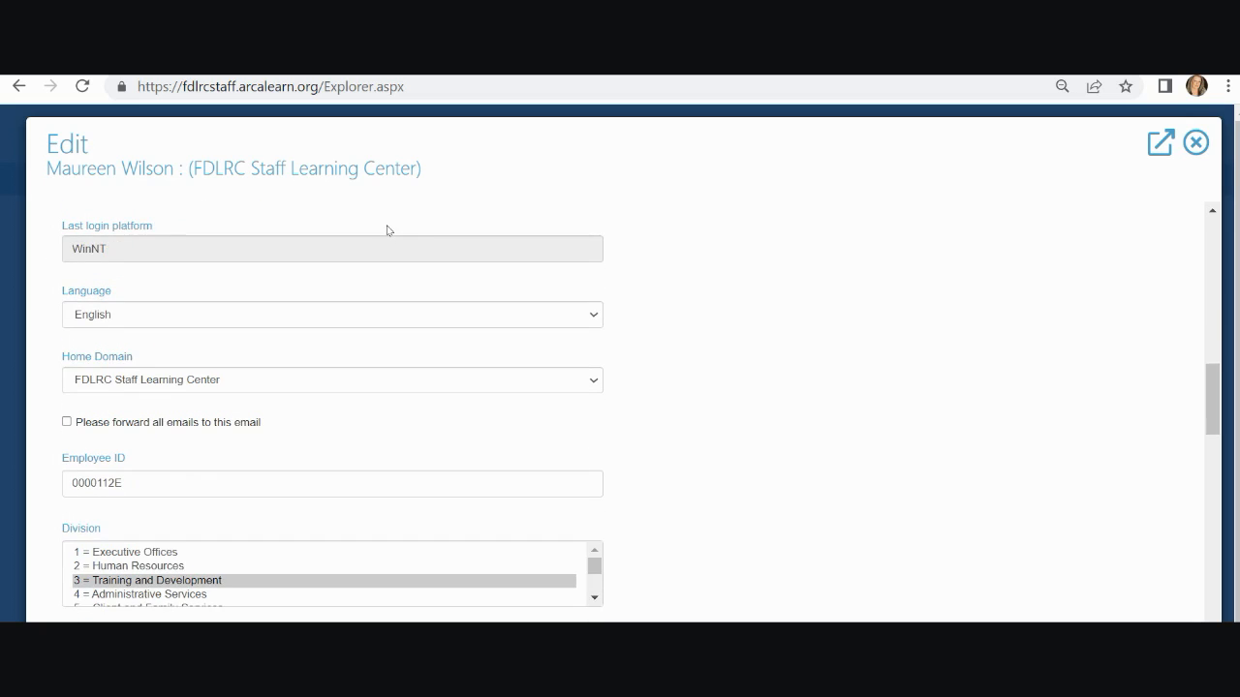
pyautogui.scroll(-5, 386, 229)
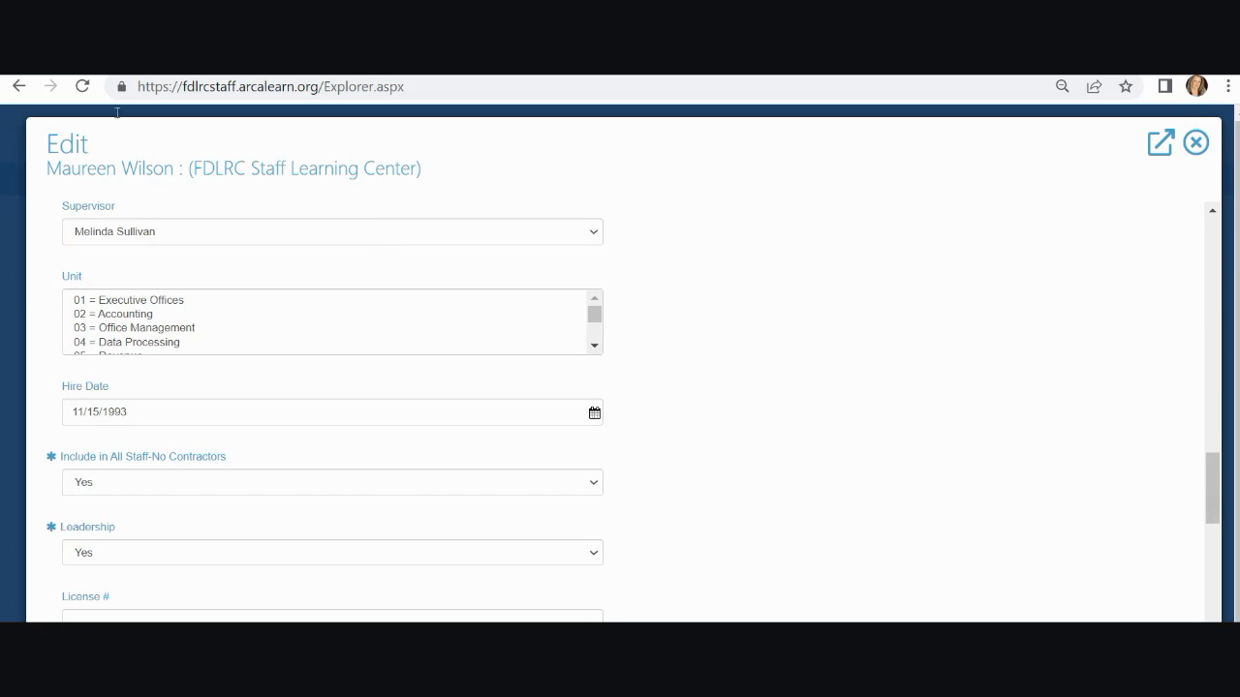
pyautogui.click(391, 231)
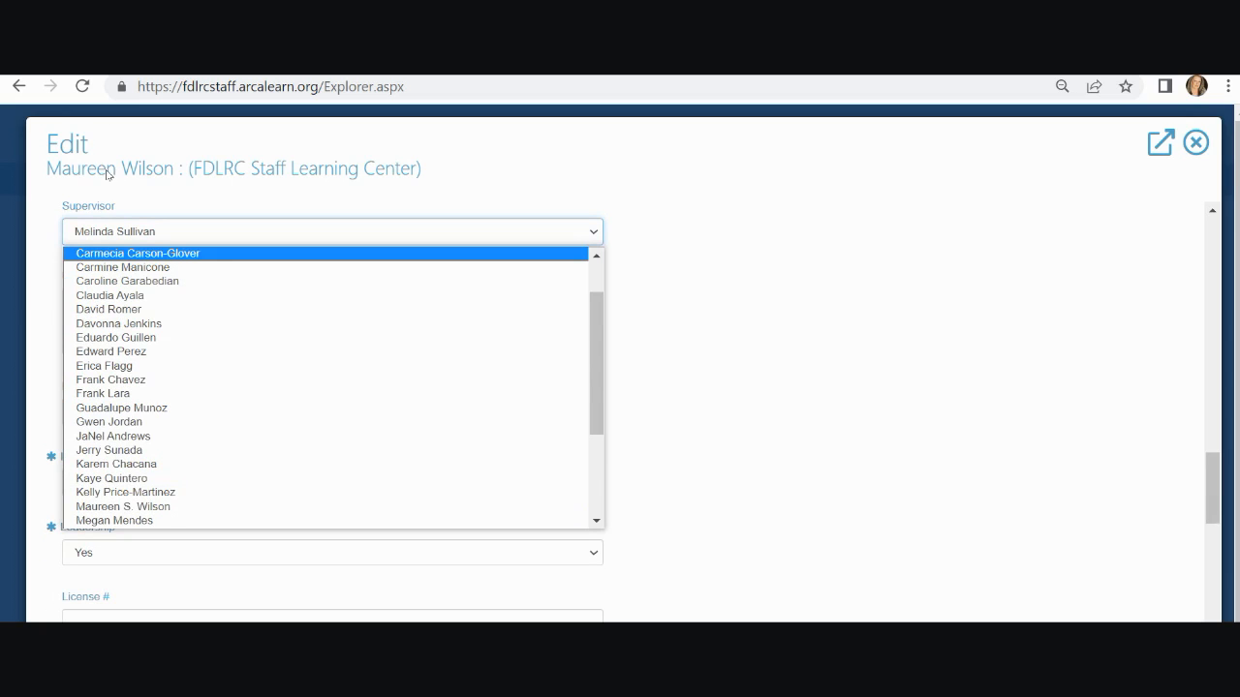
pyautogui.click(107, 158)
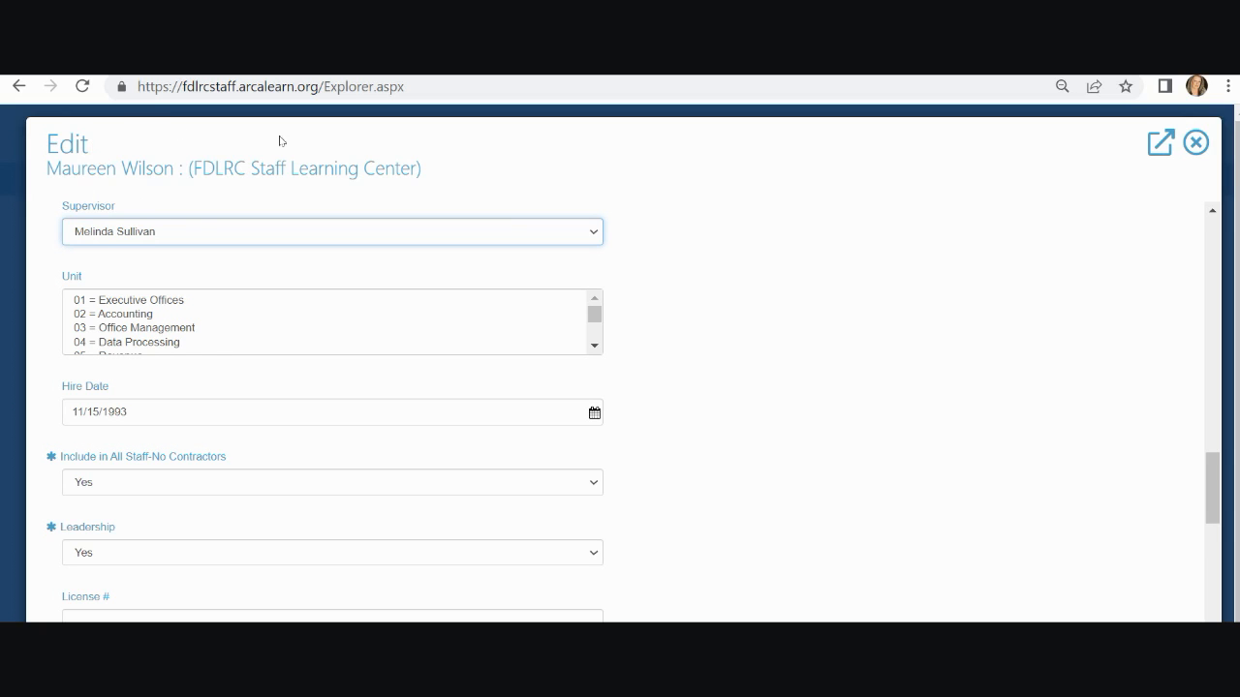
pyautogui.click(1195, 142)
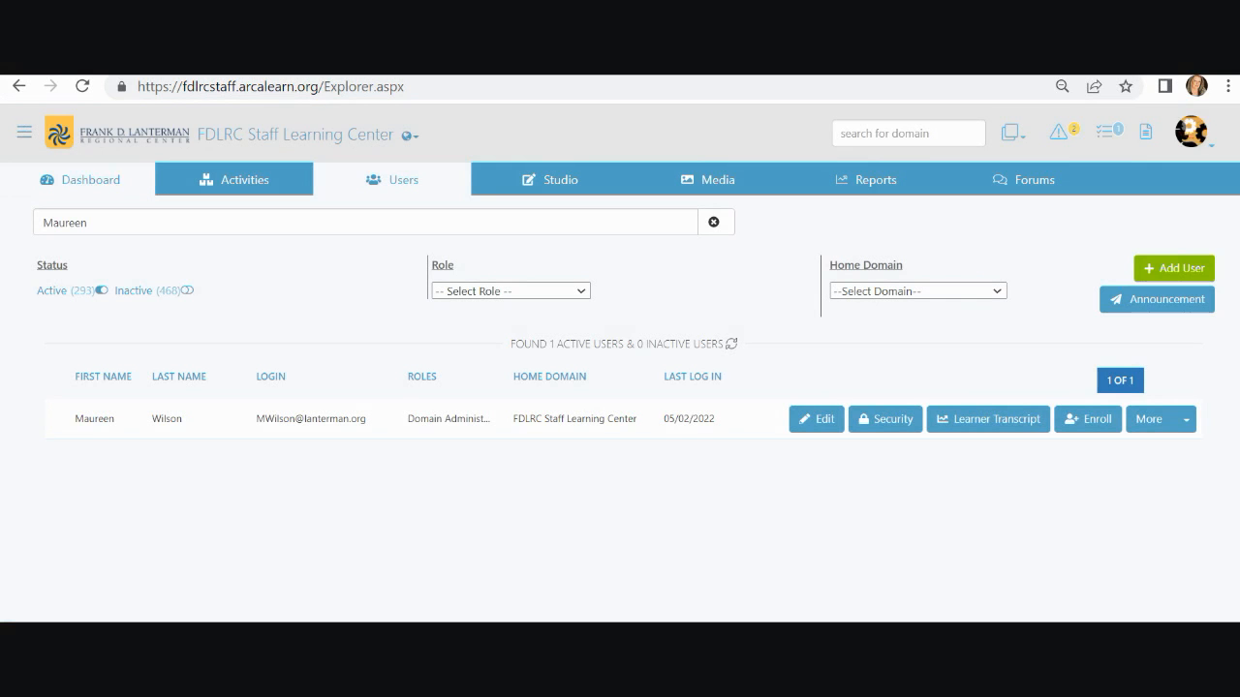
# Open the domain's custom fields settings and open the FDLRC_Supervisor field for editing.
pyautogui.click(24, 133)
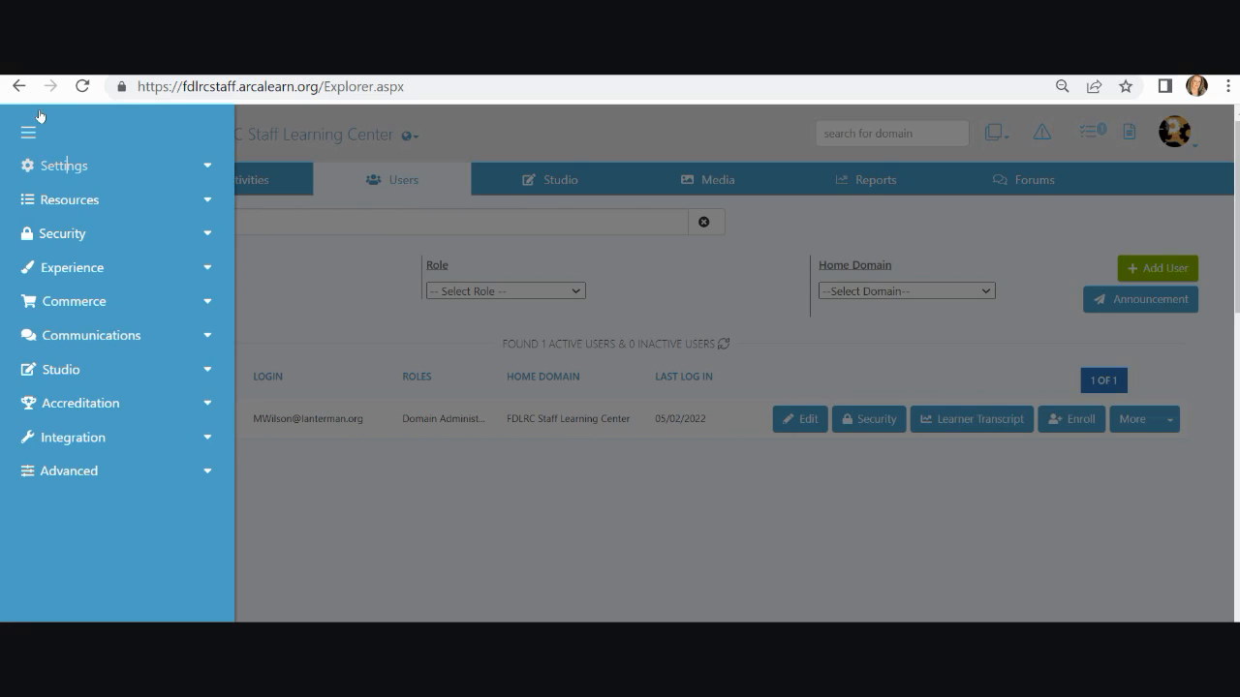
pyautogui.click(58, 166)
pyautogui.click(66, 220)
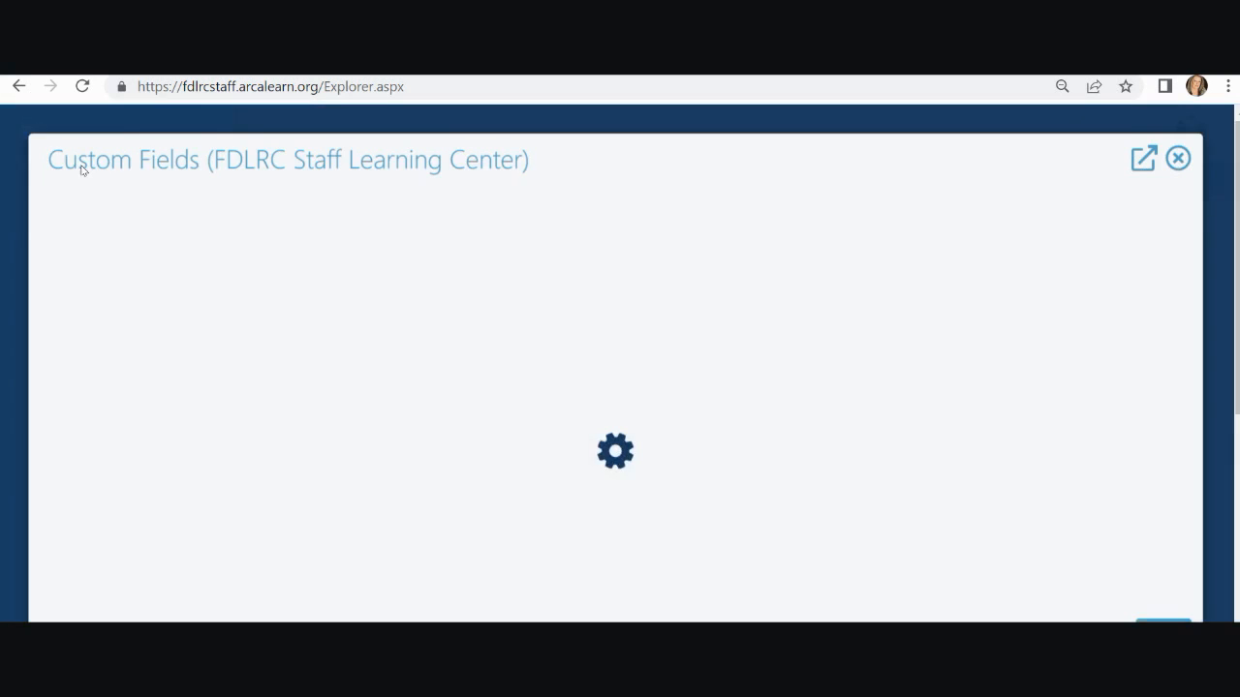
pyautogui.scroll(-3, 287, 199)
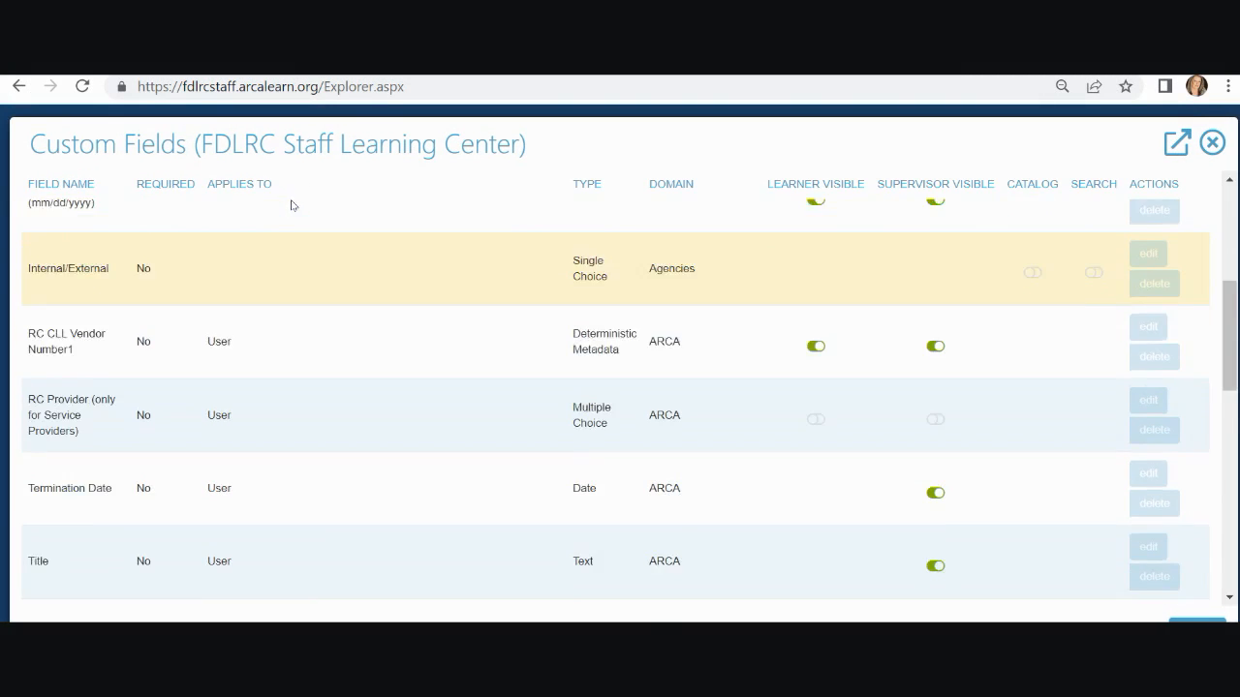
pyautogui.scroll(-10, 292, 205)
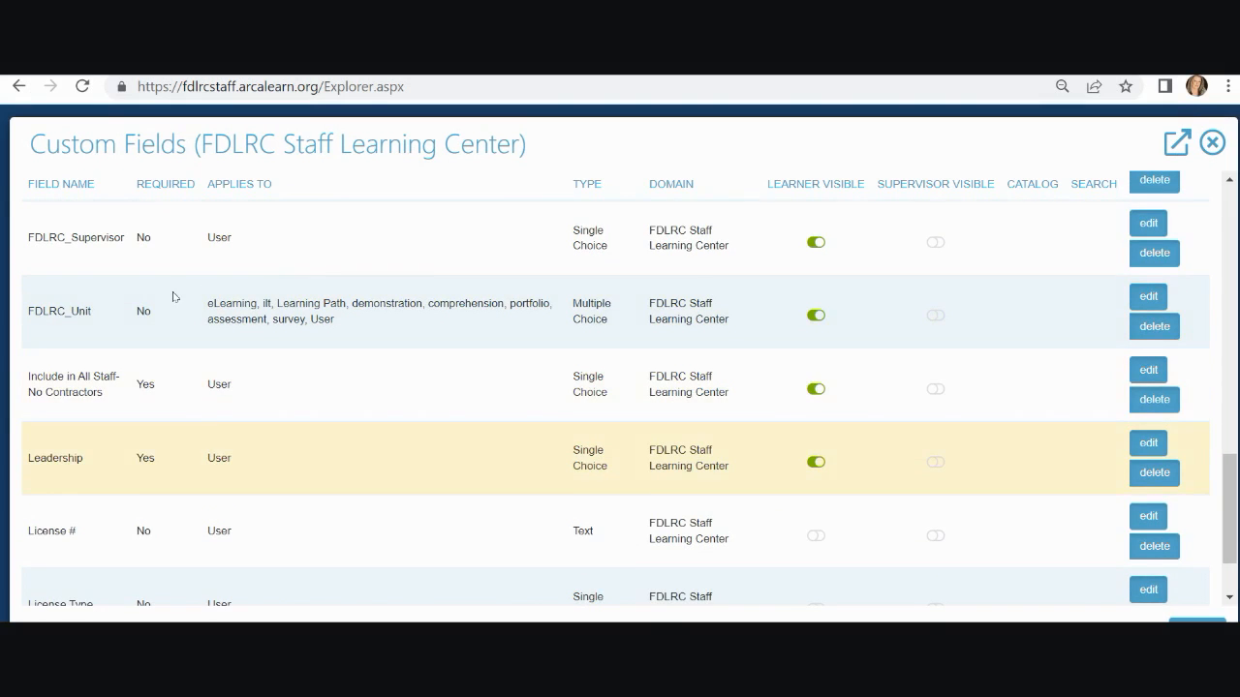
pyautogui.scroll(-1, 177, 296)
pyautogui.scroll(3, 179, 296)
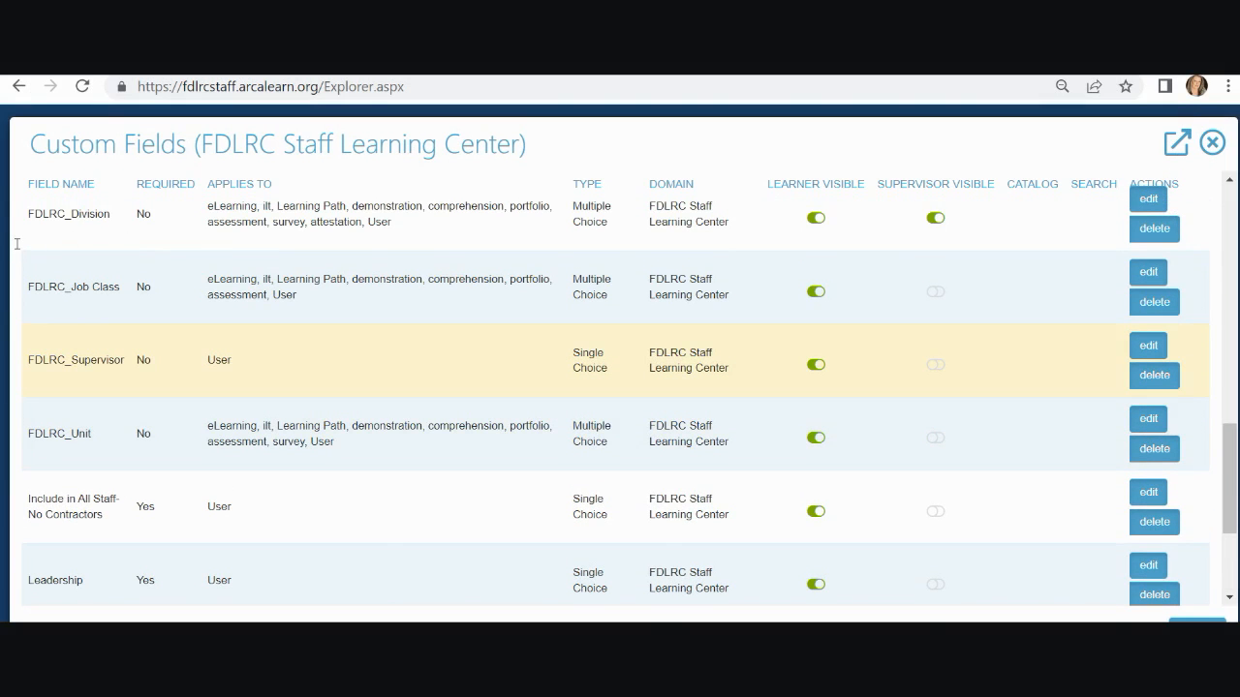
pyautogui.moveTo(14, 245); pyautogui.dragTo(501, 253)
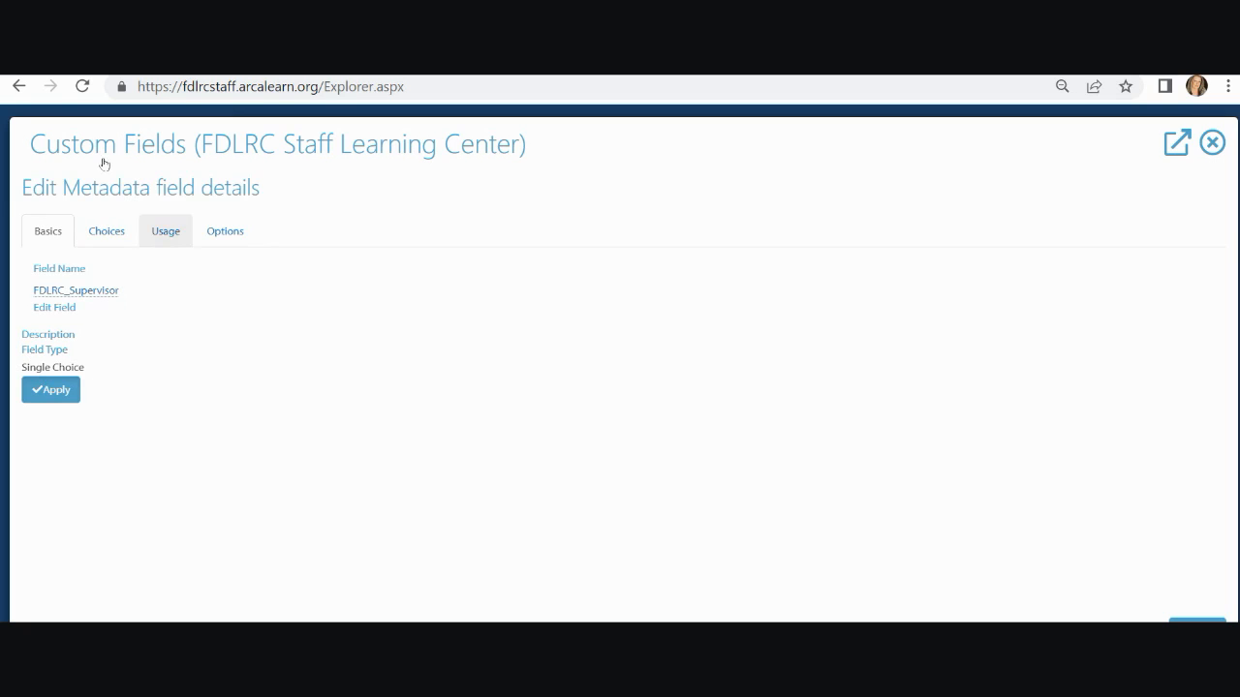
# Examine the supervisor field's basic details and its field name entries by language.
pyautogui.click(106, 231)
pyautogui.click(48, 230)
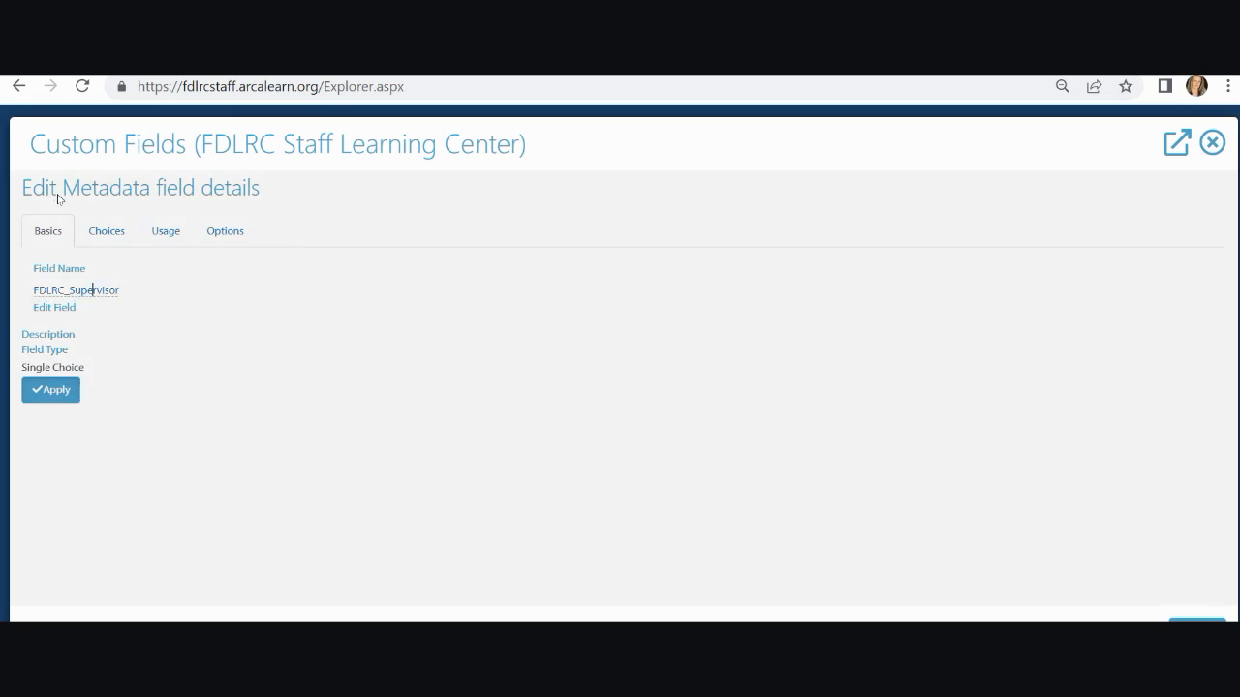
pyautogui.click(92, 291)
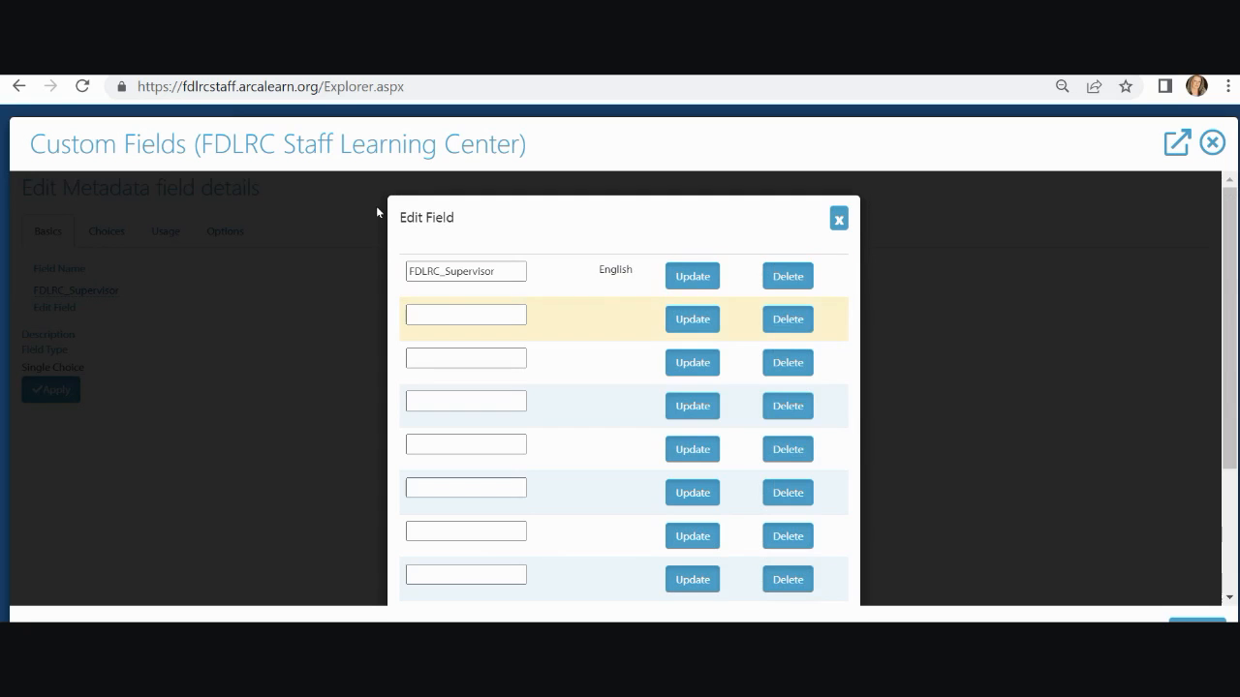
pyautogui.click(839, 219)
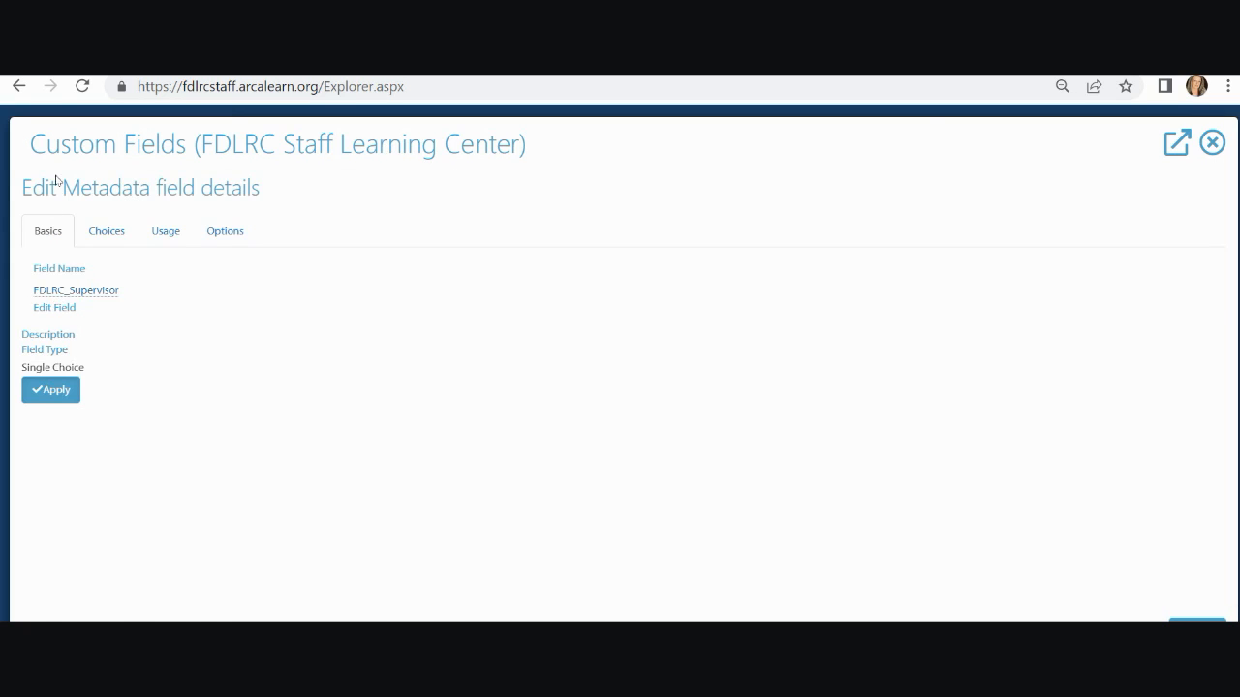
# Add "New Hire" as a choice in the FDLRC_Supervisor field.
pyautogui.click(107, 231)
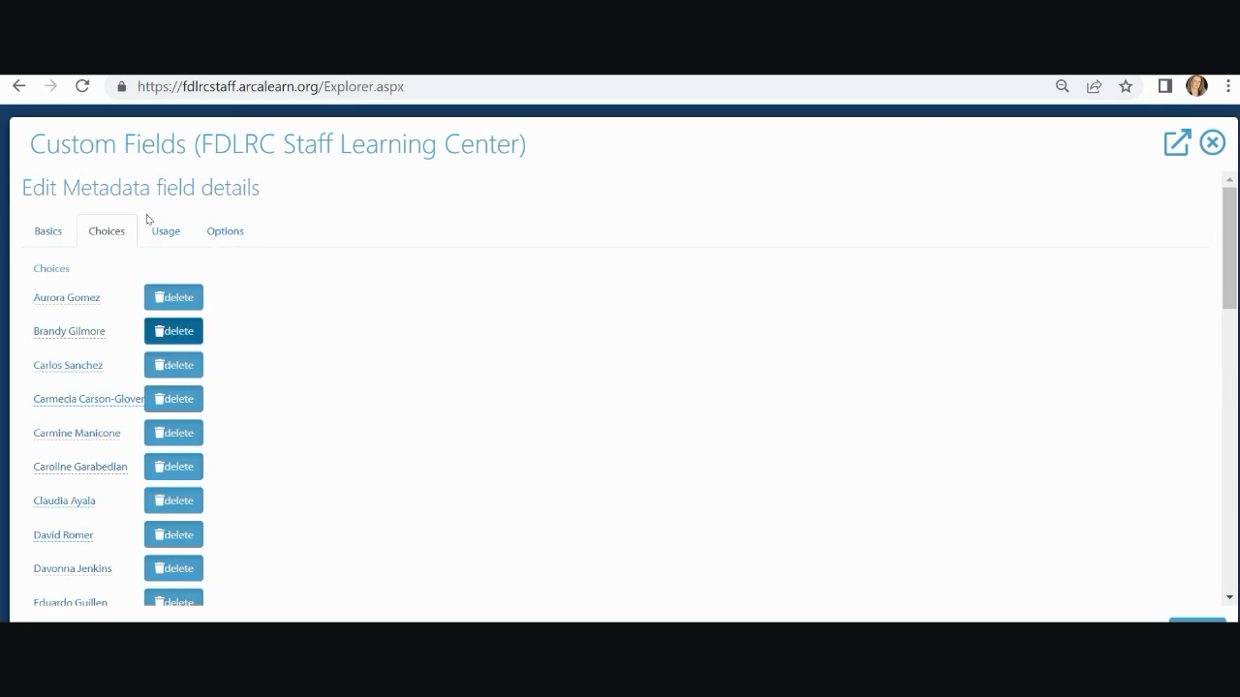
pyautogui.scroll(-4, 31, 263)
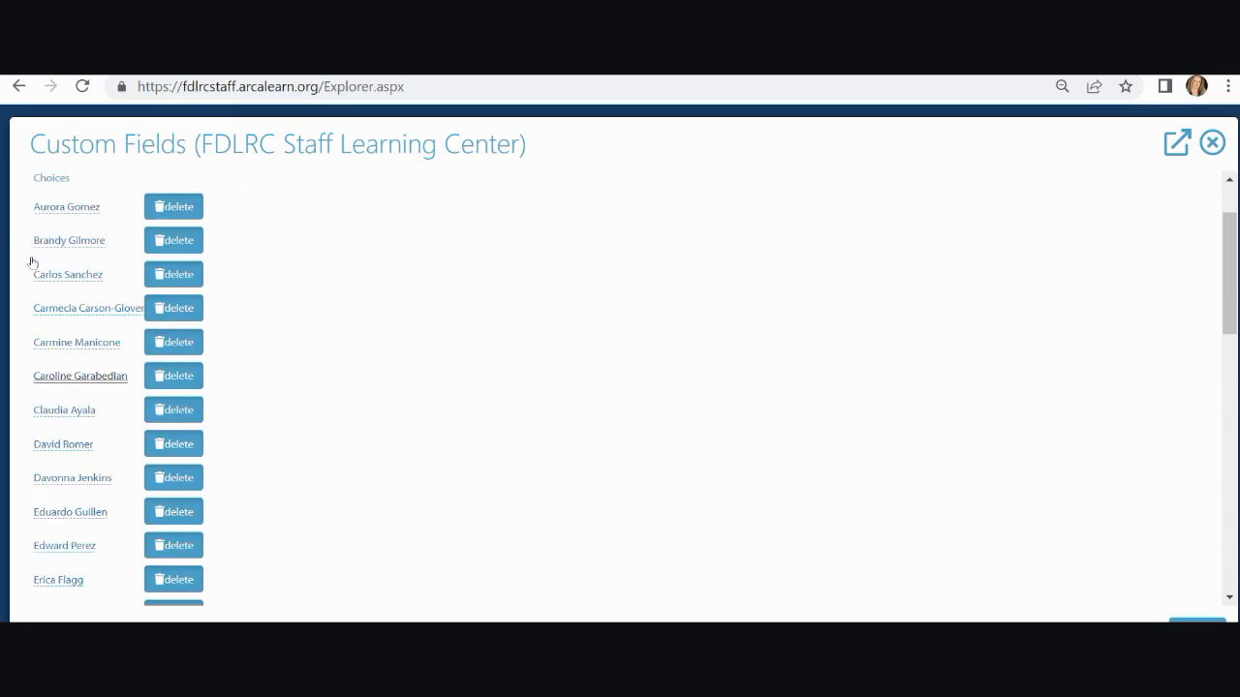
pyautogui.scroll(-4, 38, 257)
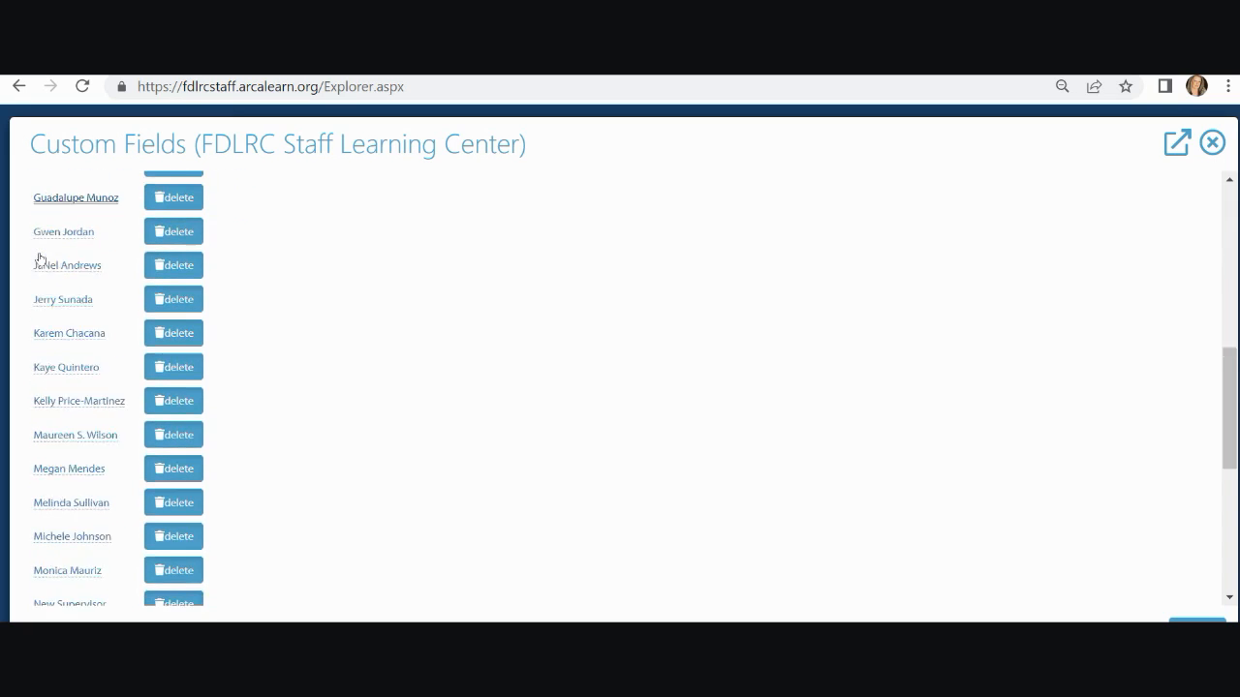
pyautogui.scroll(-4, 38, 257)
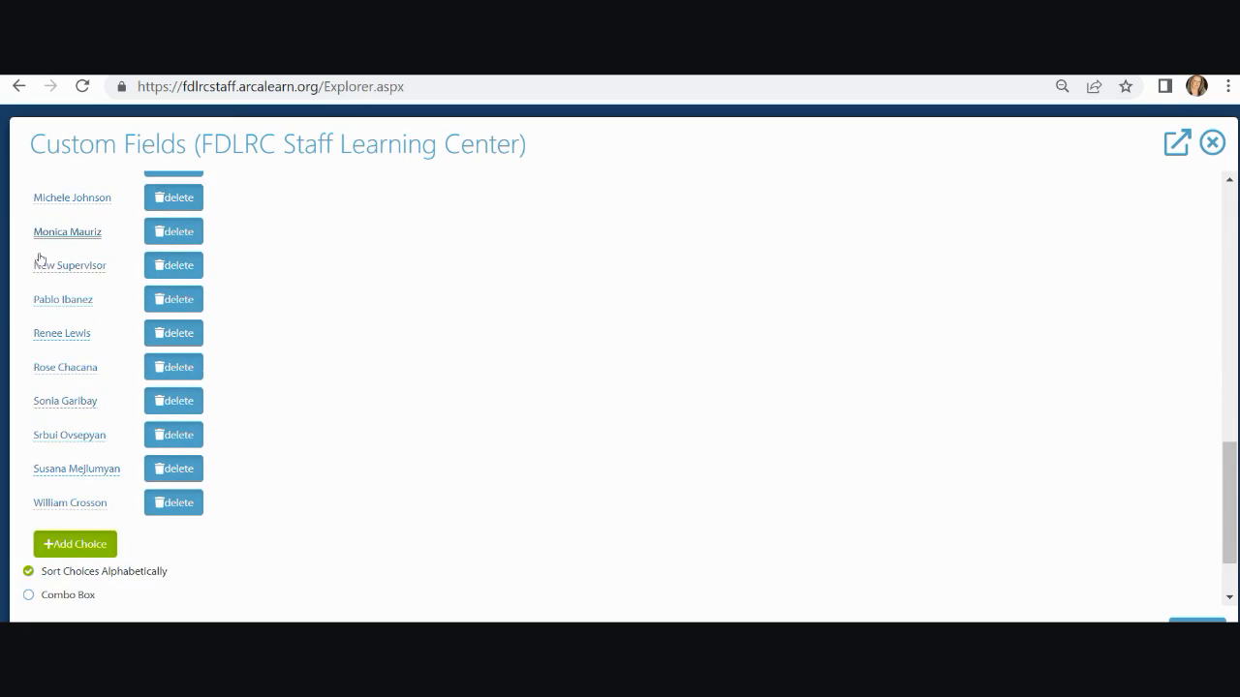
pyautogui.scroll(1, 39, 257)
pyautogui.scroll(1, 41, 258)
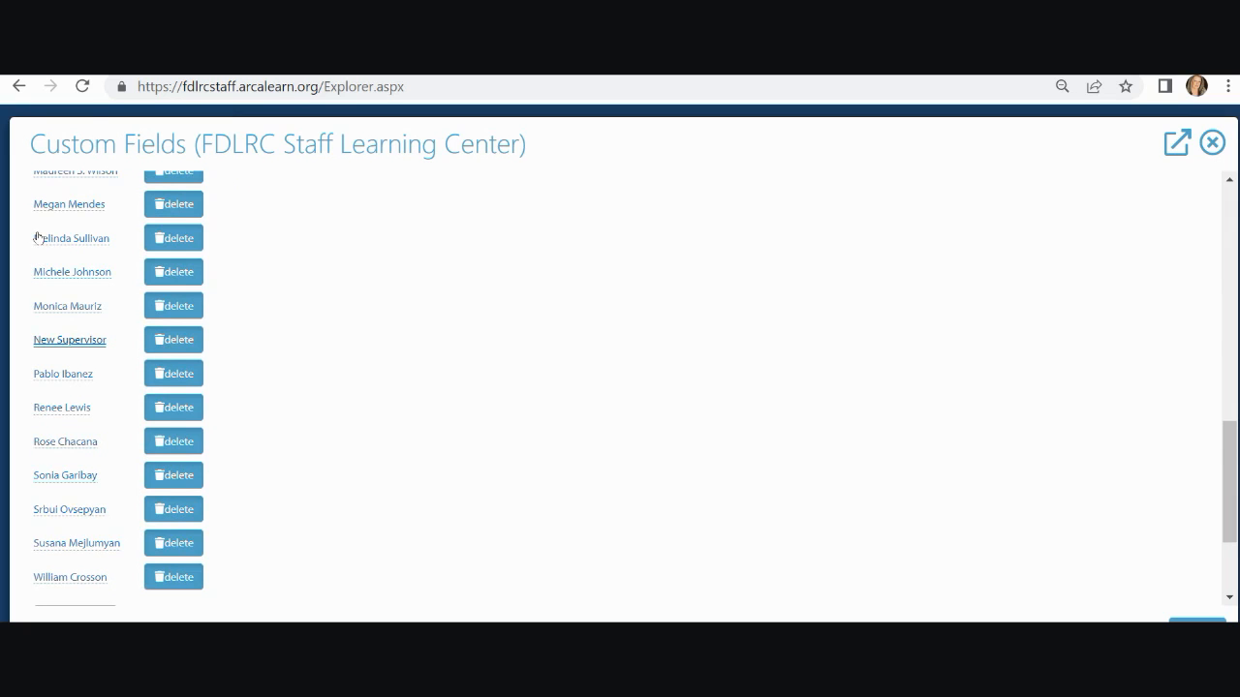
pyautogui.scroll(-2, 37, 237)
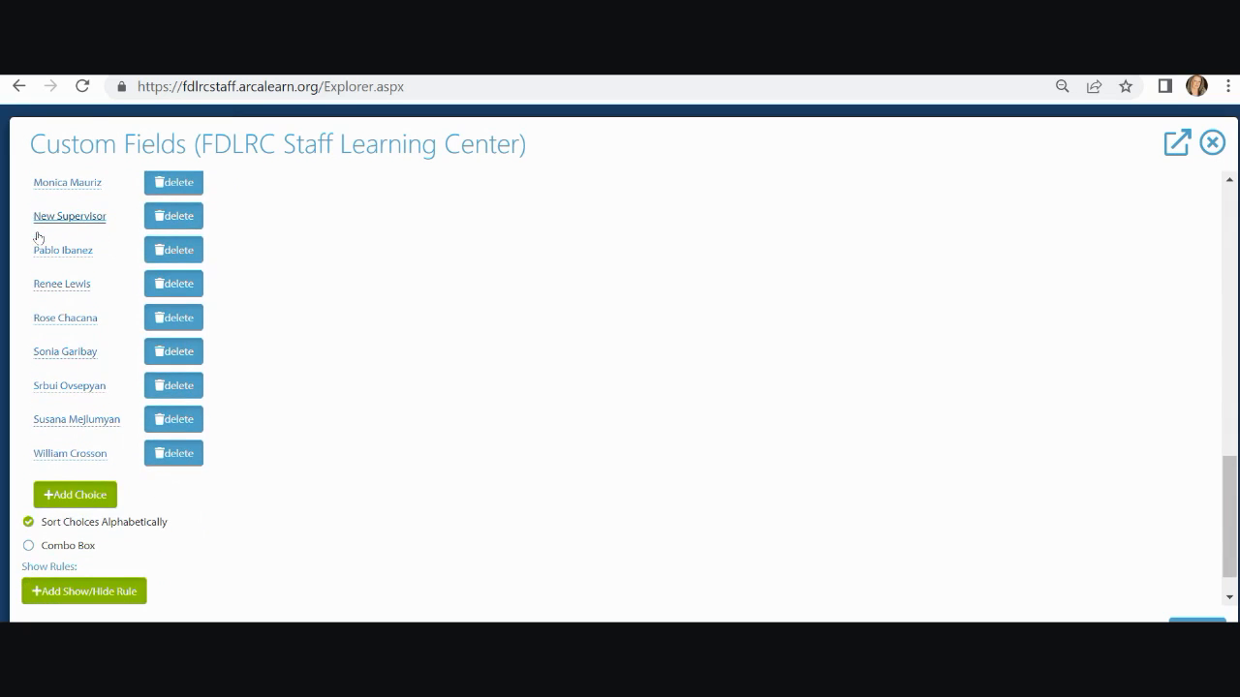
pyautogui.scroll(10, 56, 310)
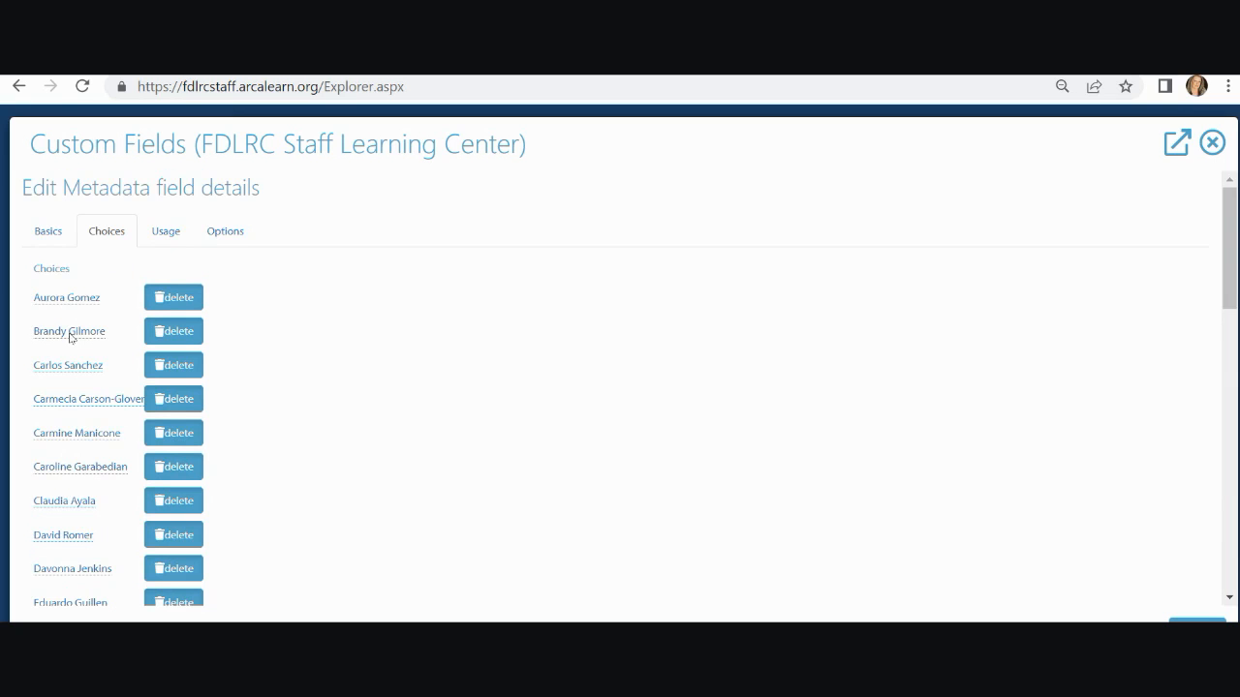
pyautogui.scroll(-10, 71, 332)
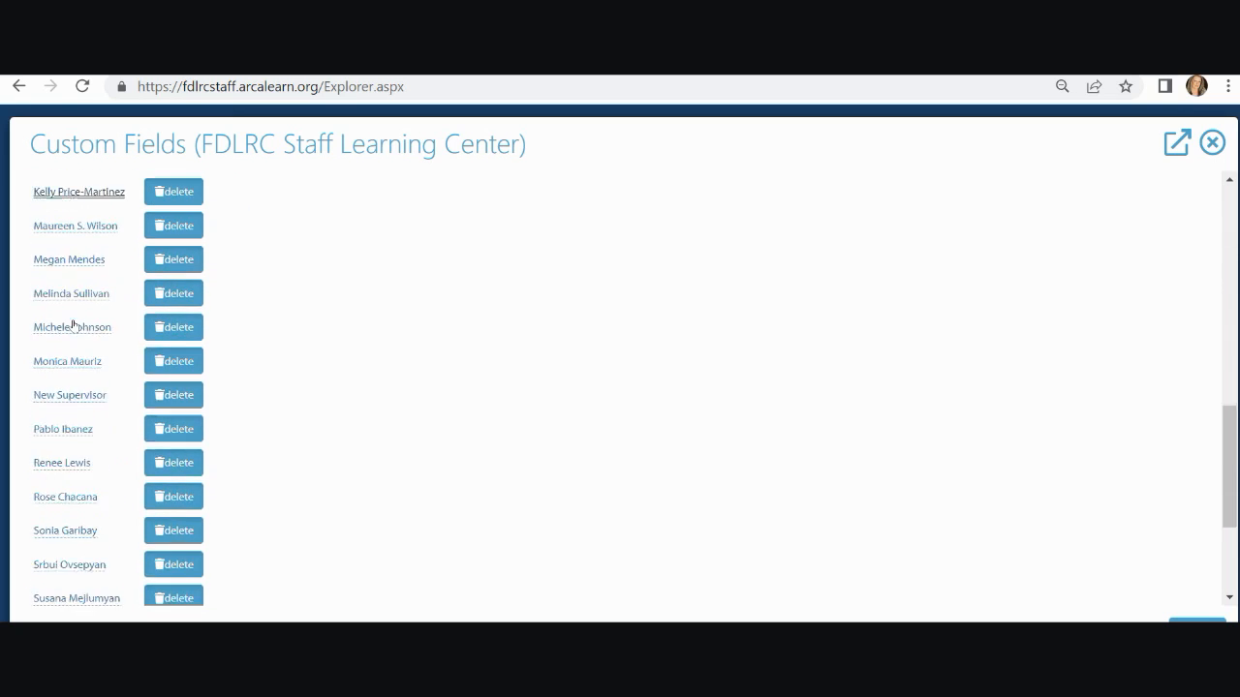
pyautogui.click(75, 452)
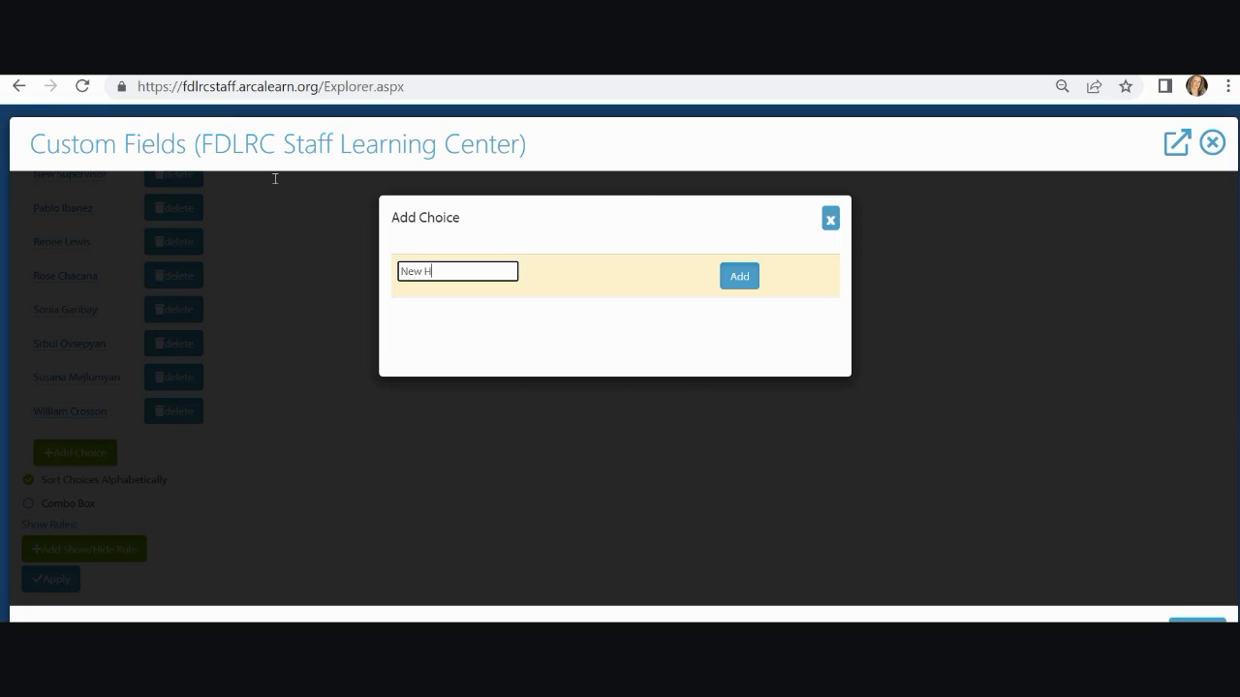
pyautogui.press('Return')
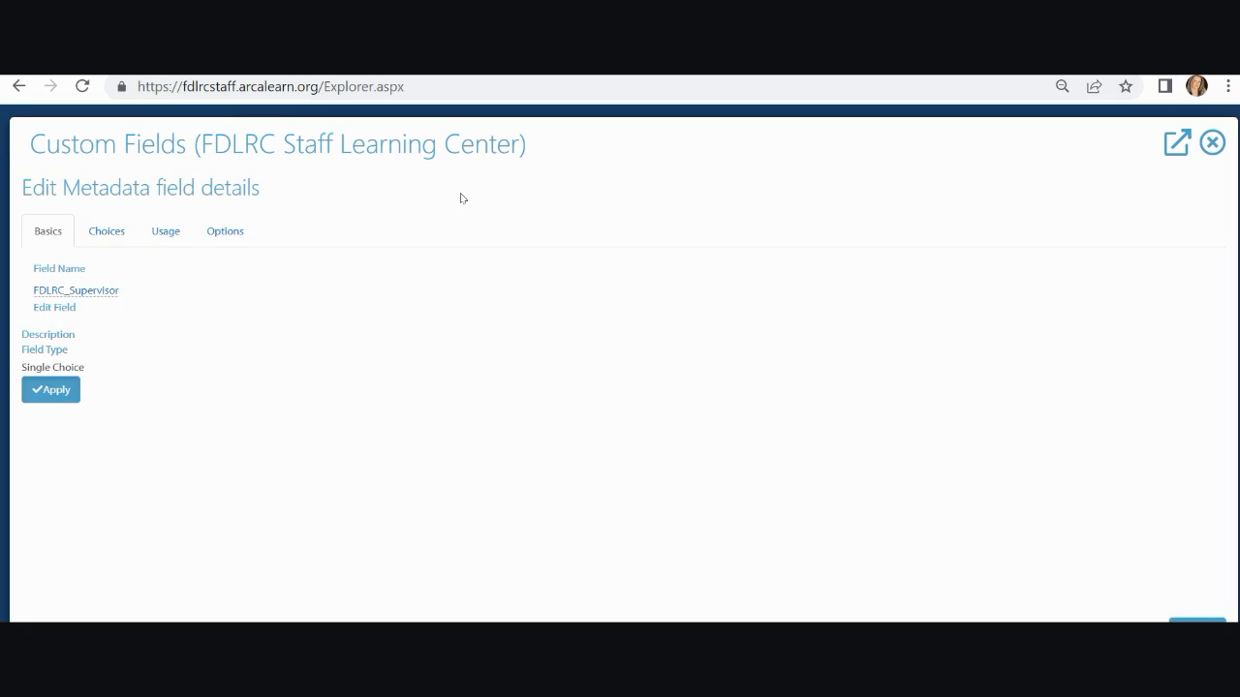
# Check the supervisor field's choices for New Hire and close the custom fields settings.
pyautogui.click(107, 231)
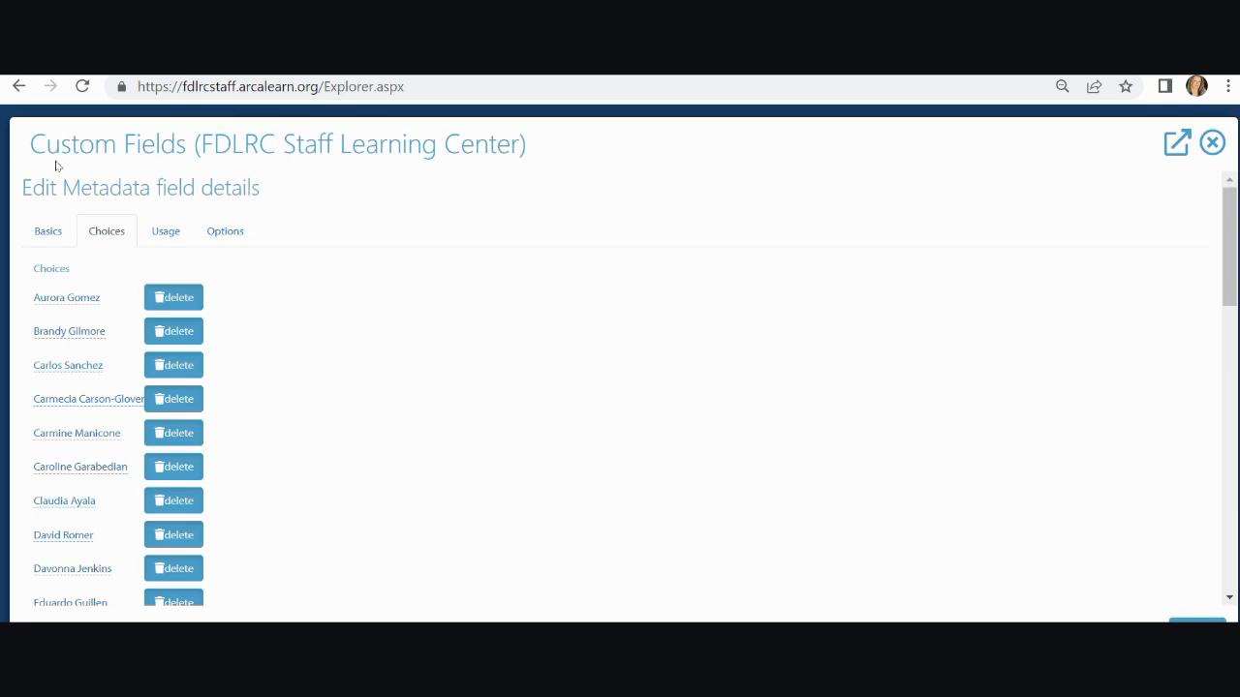
pyautogui.scroll(-7, 122, 216)
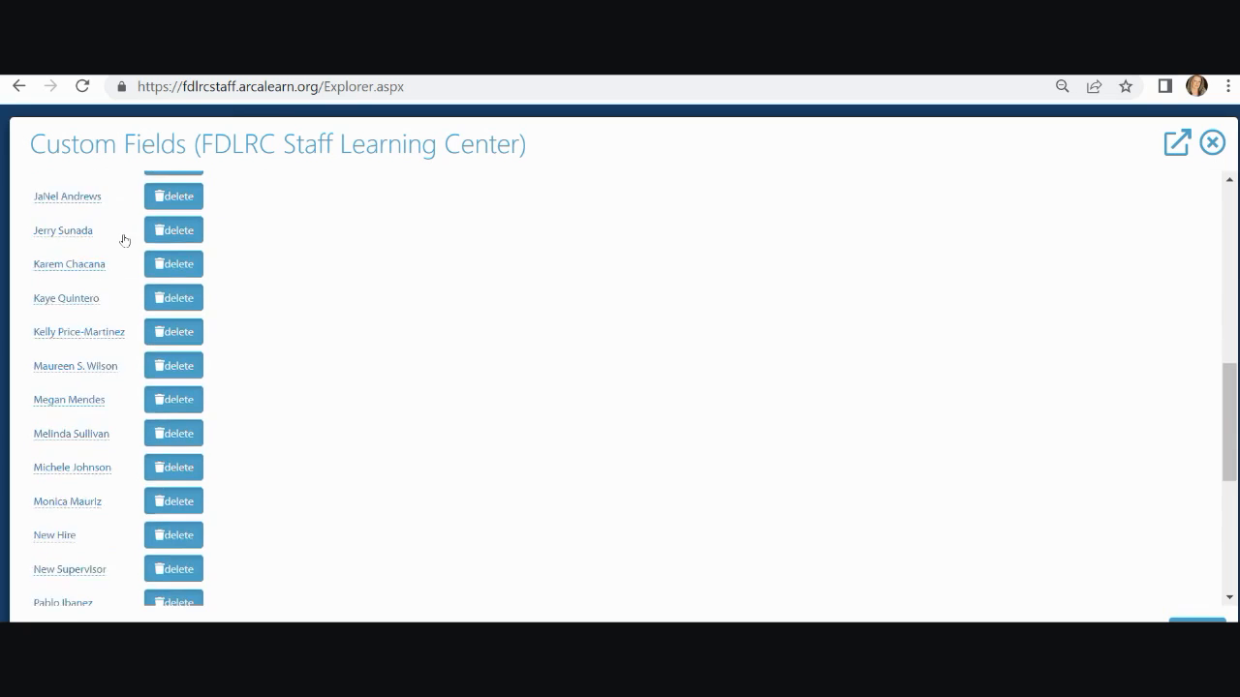
pyautogui.scroll(-4, 107, 261)
pyautogui.scroll(2, 56, 244)
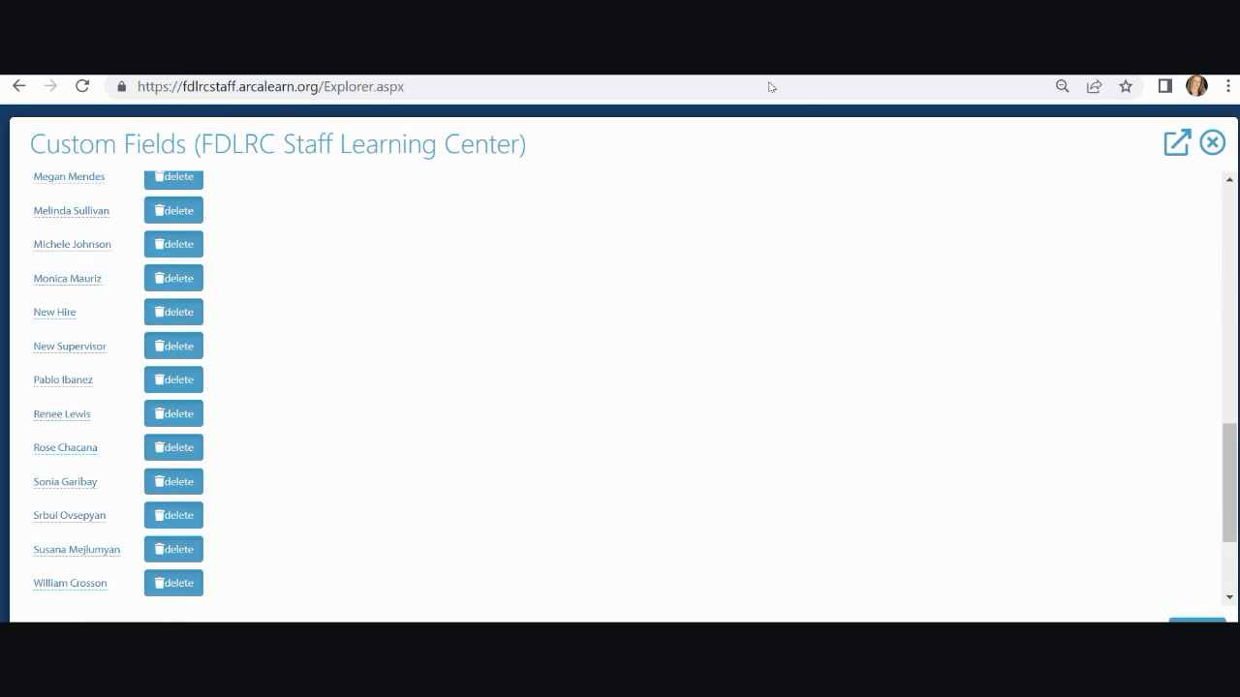
pyautogui.click(1211, 142)
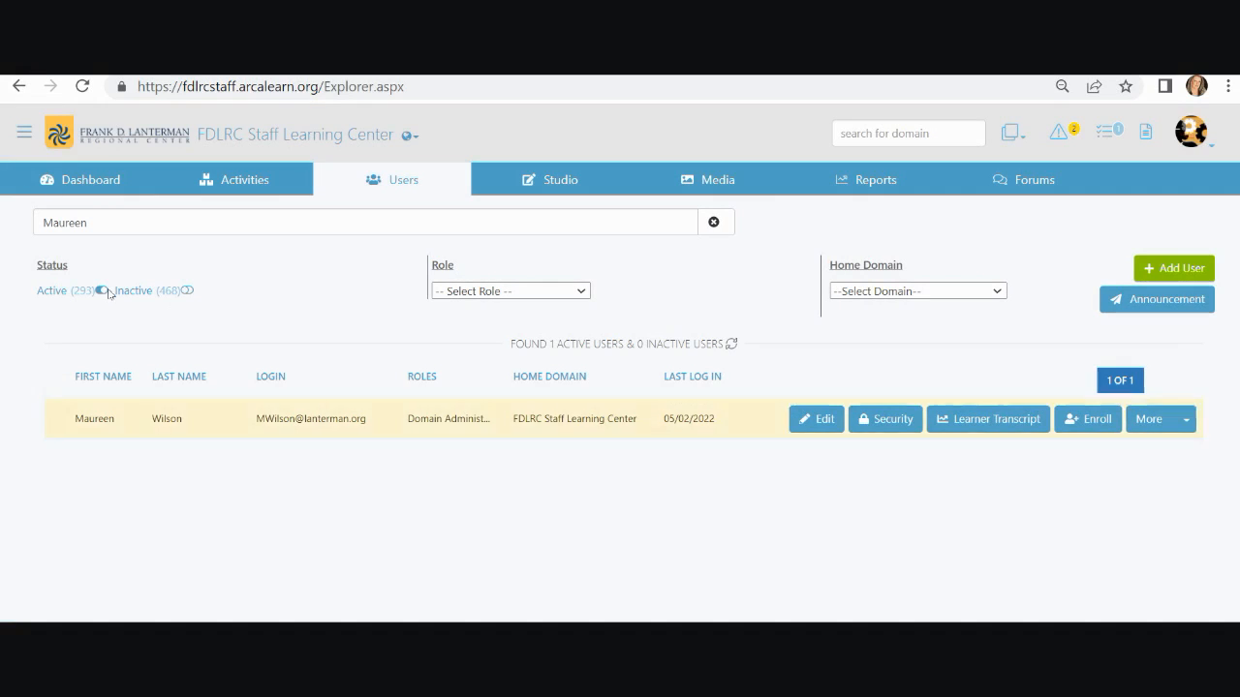
# Reopen the listed user's record for editing and go to the Supervisor field.
pyautogui.click(816, 419)
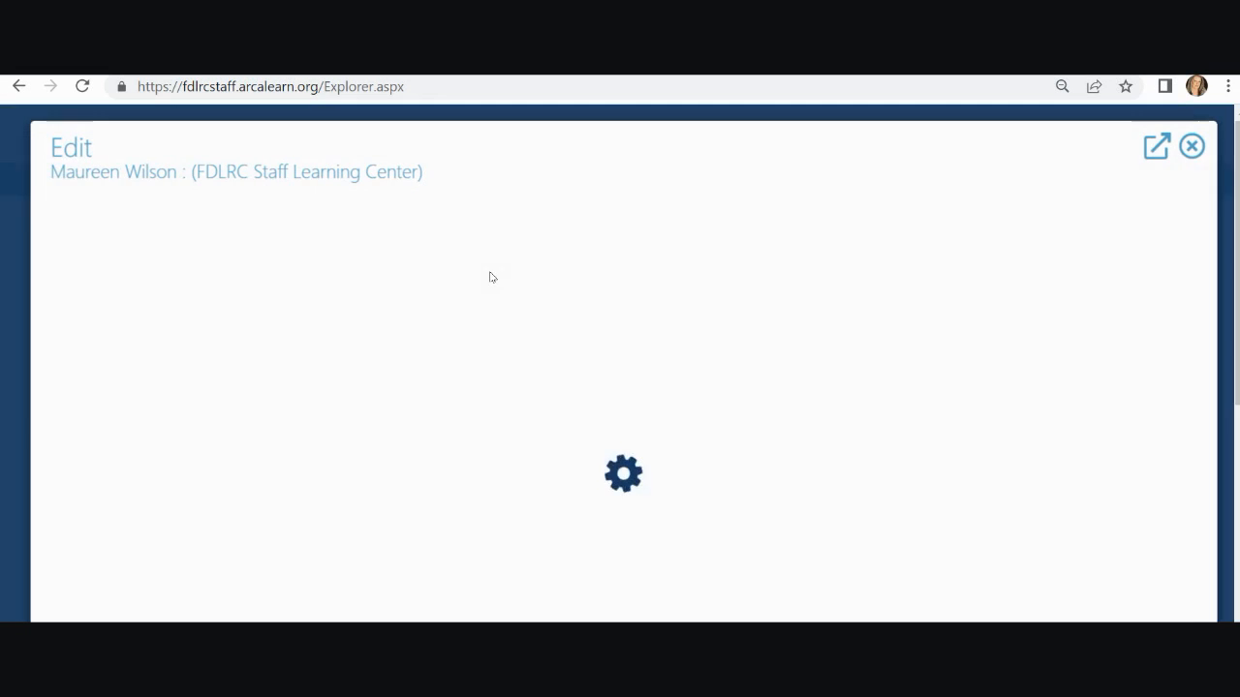
pyautogui.scroll(-10, 162, 204)
pyautogui.scroll(-5, 166, 207)
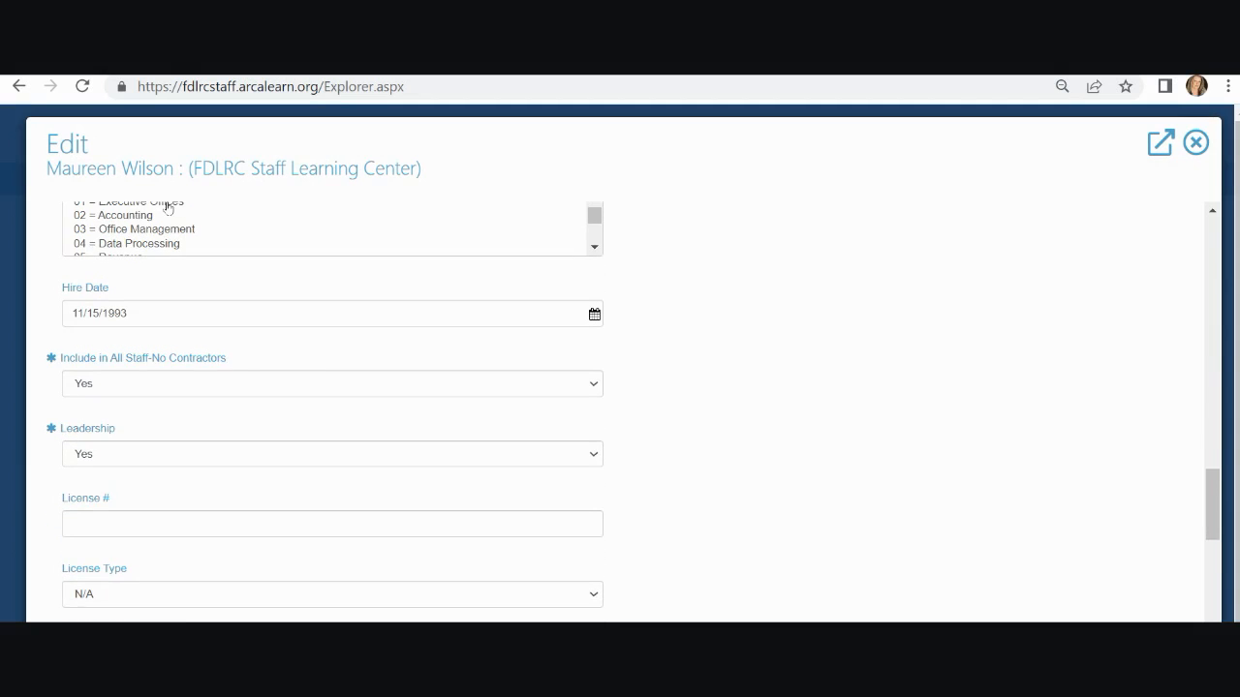
pyautogui.scroll(3, 167, 207)
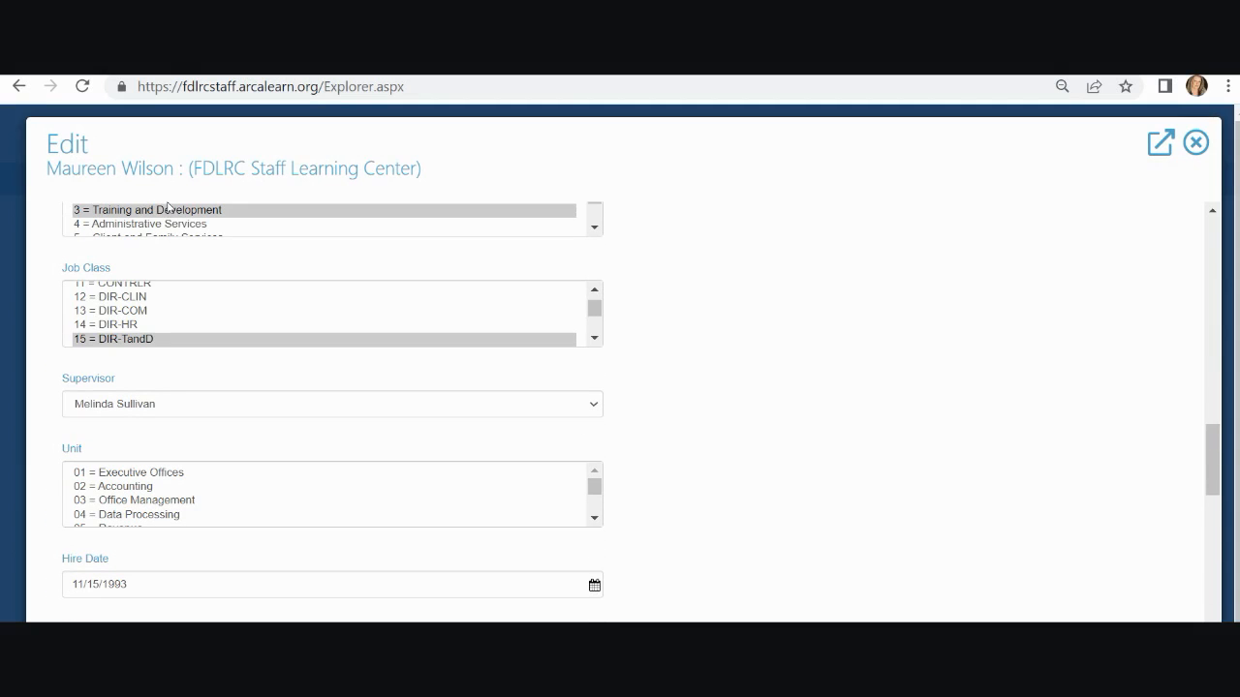
pyautogui.scroll(-1, 278, 310)
# Look through the user's Supervisor choices for New Hire and close the record without changing the supervisor.
pyautogui.click(592, 404)
pyautogui.press('Up')
pyautogui.press('Up')
pyautogui.press('Up')
pyautogui.press('Up')
pyautogui.press('Up')
pyautogui.press('Up')
pyautogui.press('Up')
pyautogui.press('Up')
pyautogui.press('Up')
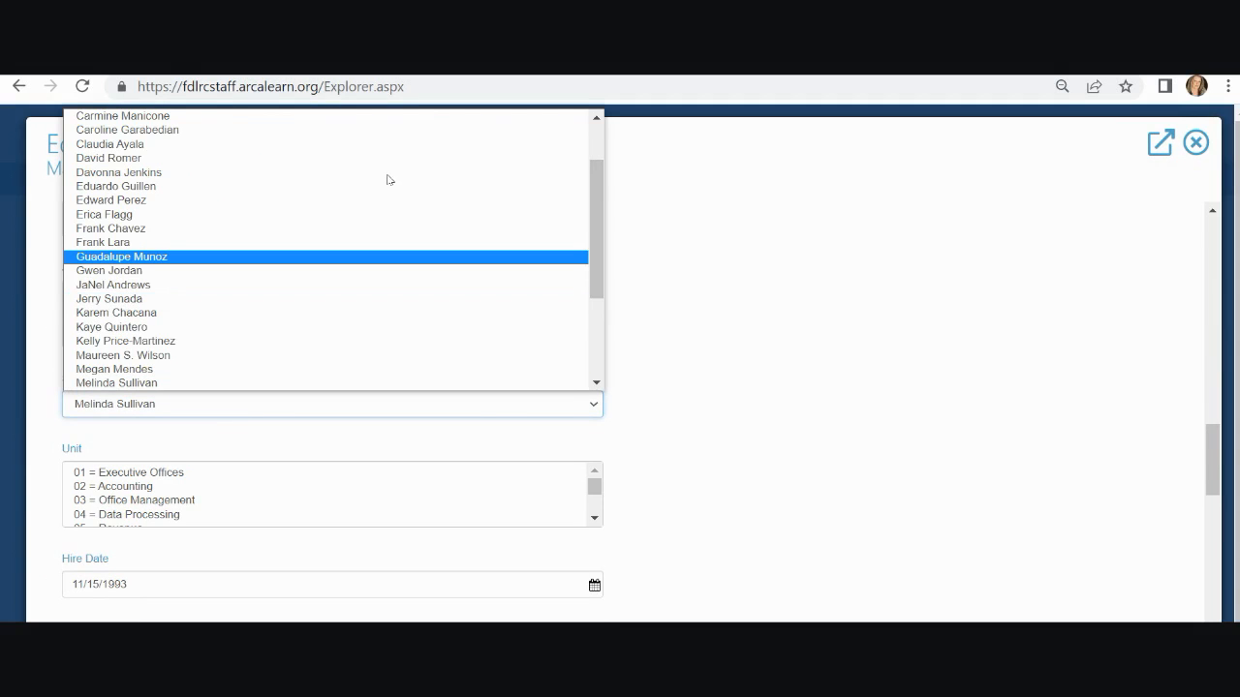
pyautogui.scroll(-2, 394, 174)
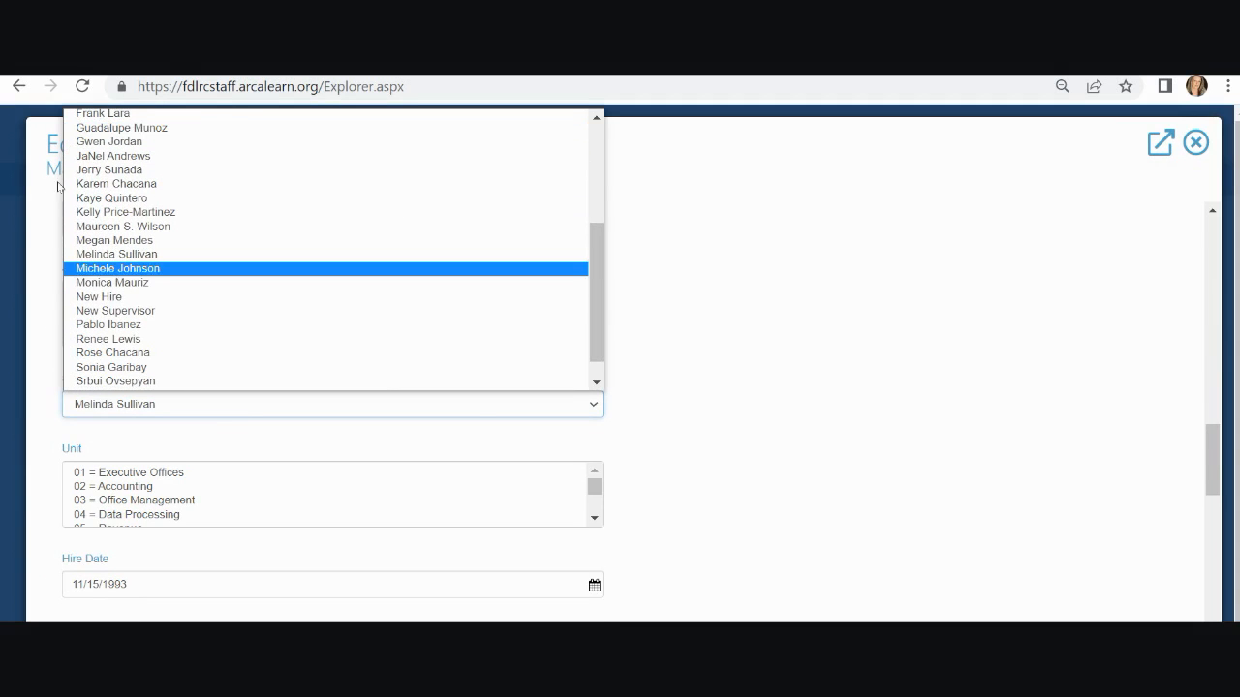
pyautogui.press('Down')
pyautogui.press('Down')
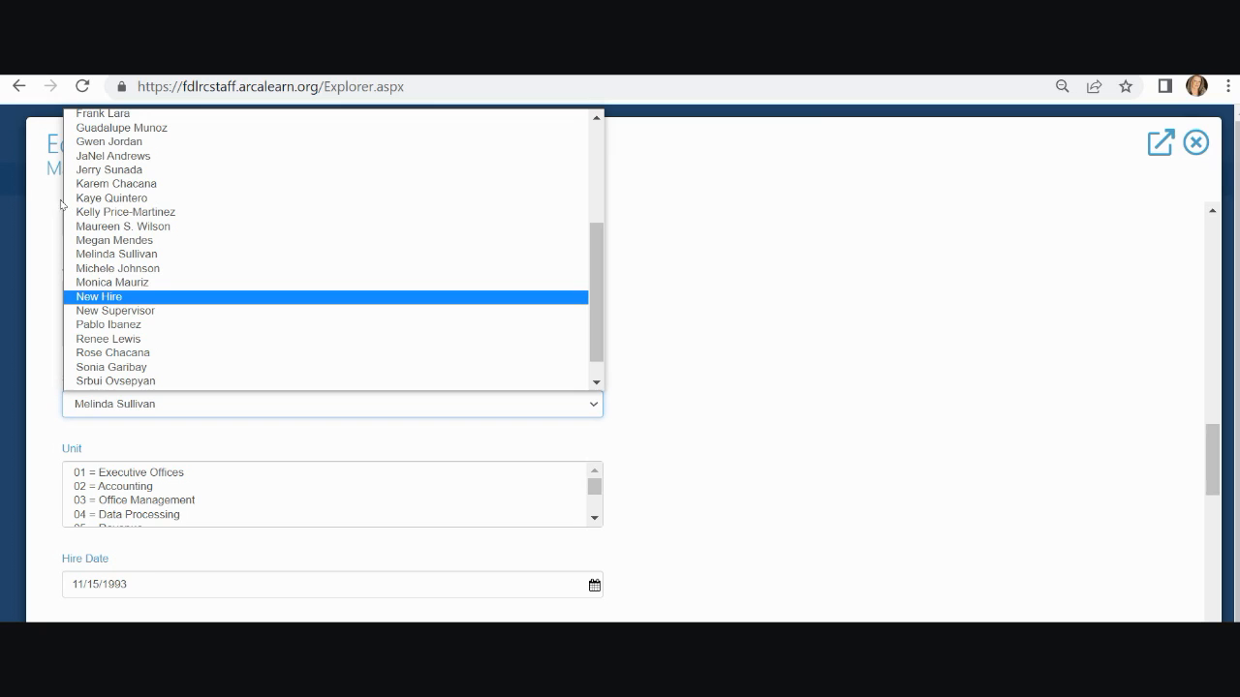
pyautogui.click(536, 163)
pyautogui.click(794, 106)
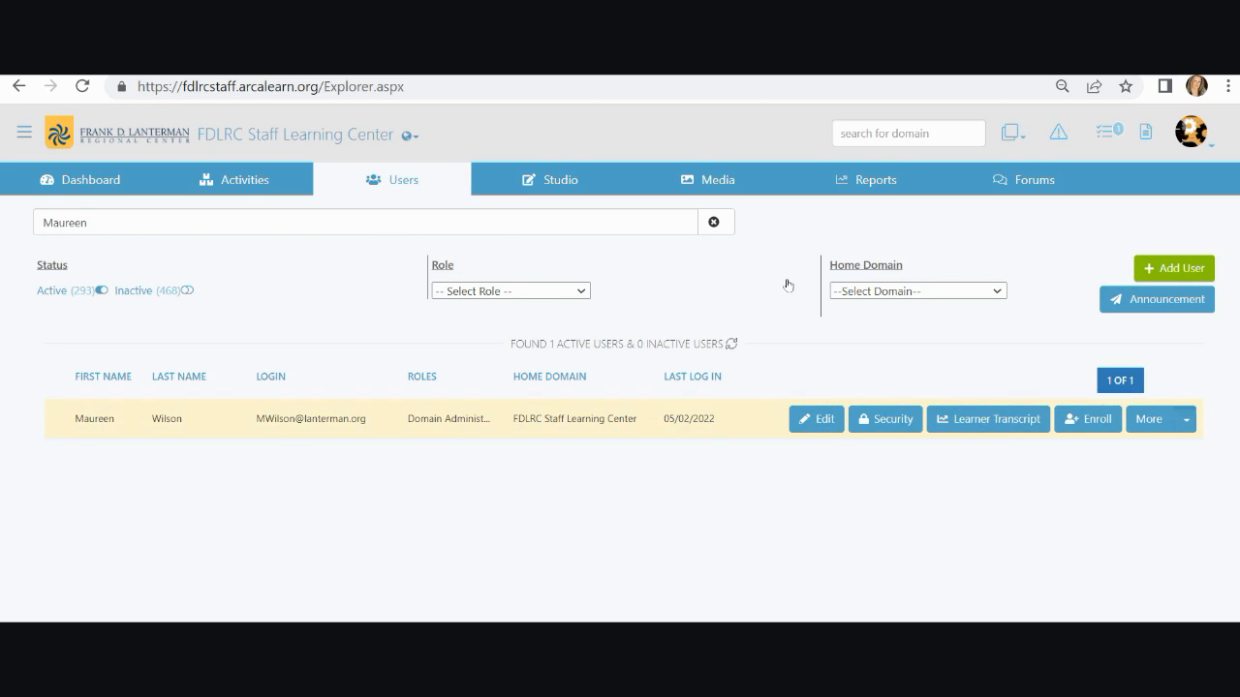
# Open the listed user's supervisor assignments and examine the current supervisor and the users available for assignment.
pyautogui.click(1186, 420)
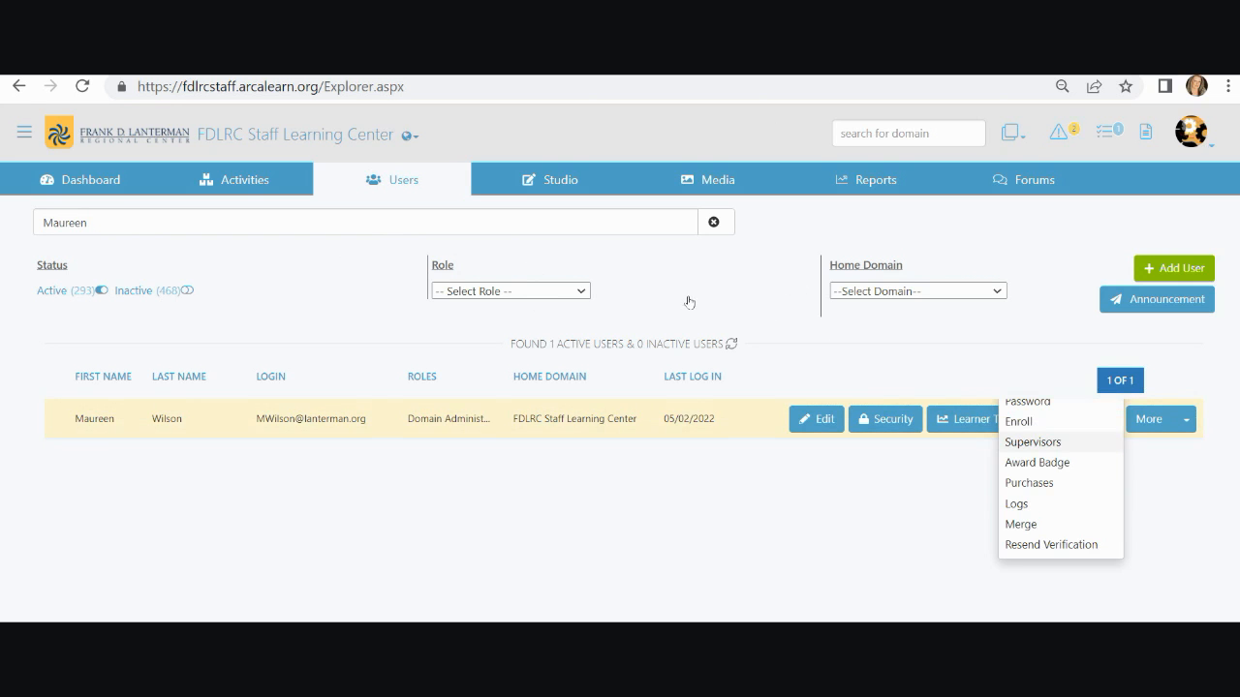
pyautogui.click(1032, 441)
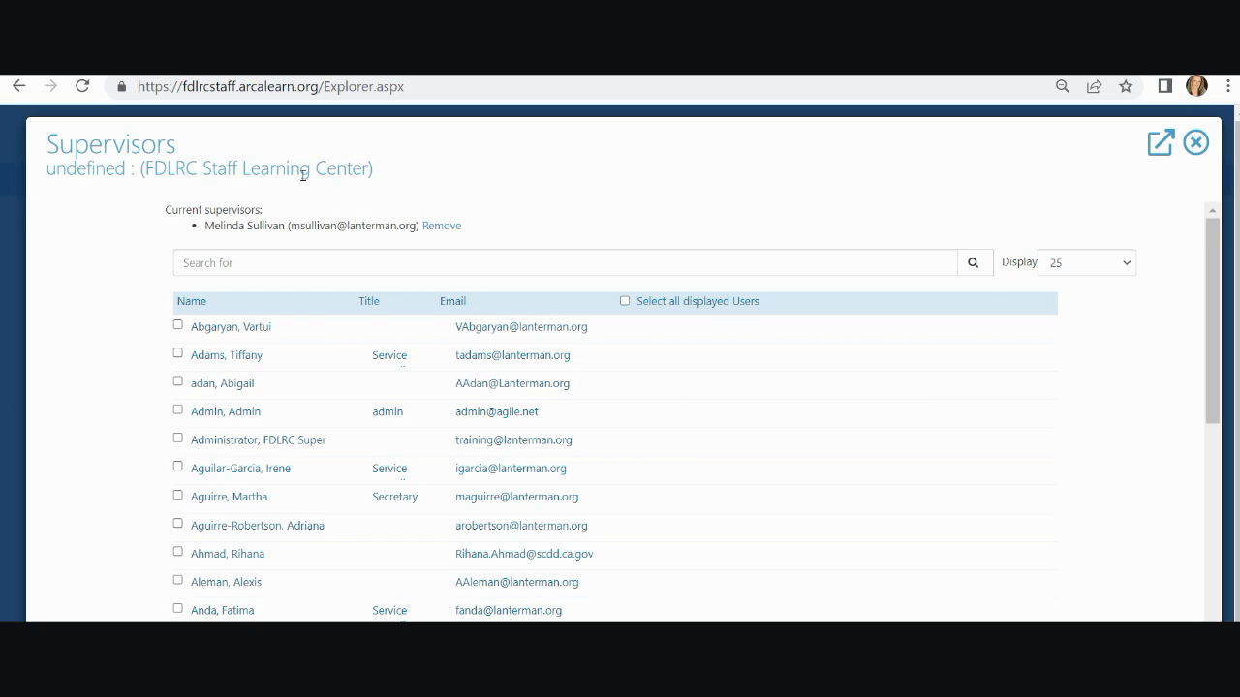
pyautogui.scroll(-4, 281, 203)
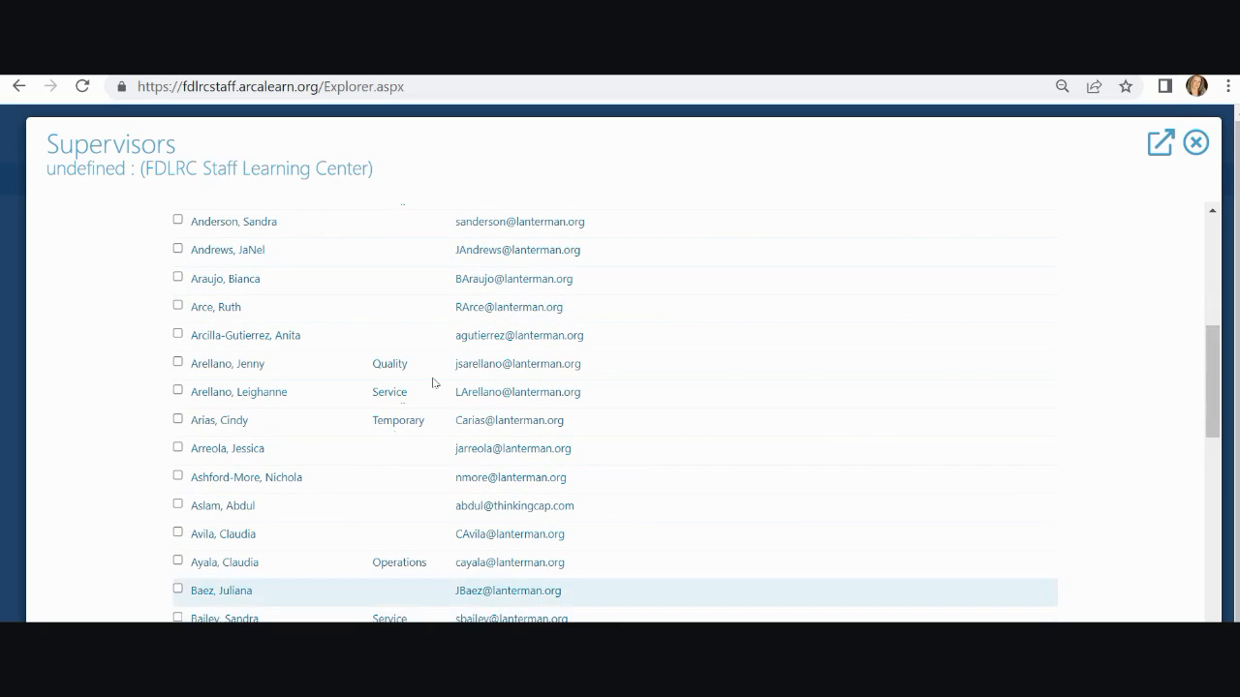
pyautogui.scroll(-10, 492, 245)
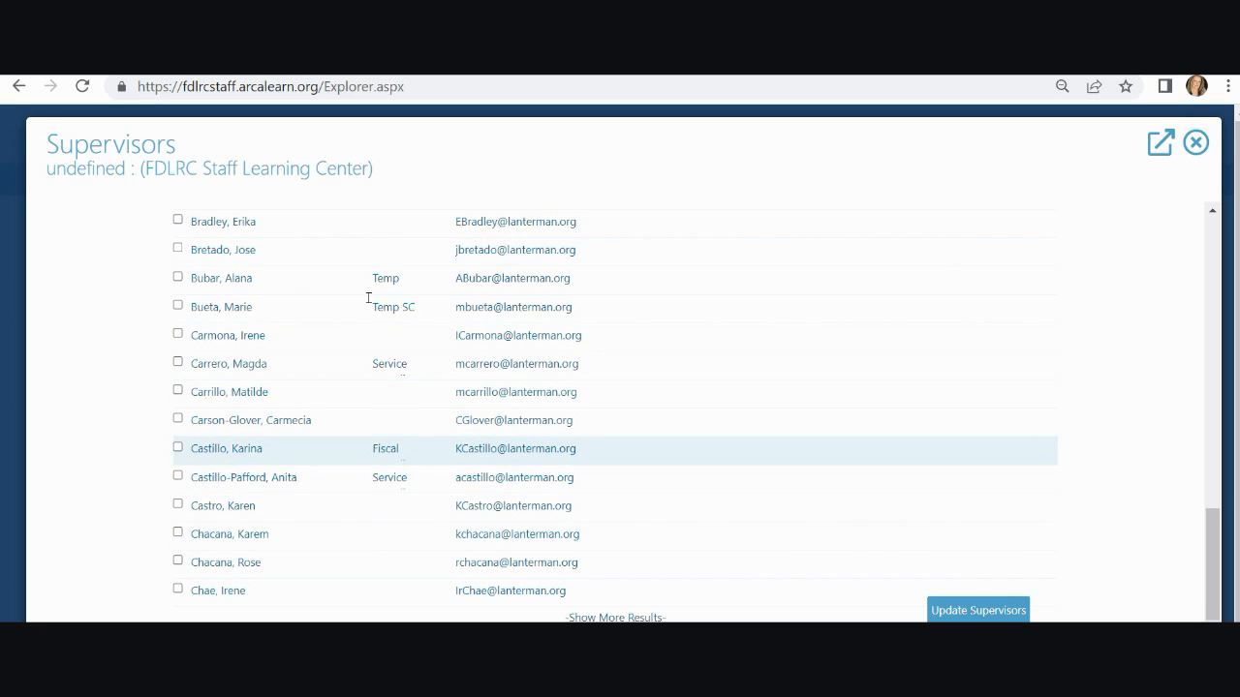
pyautogui.scroll(-1, 371, 294)
pyautogui.scroll(12, 374, 287)
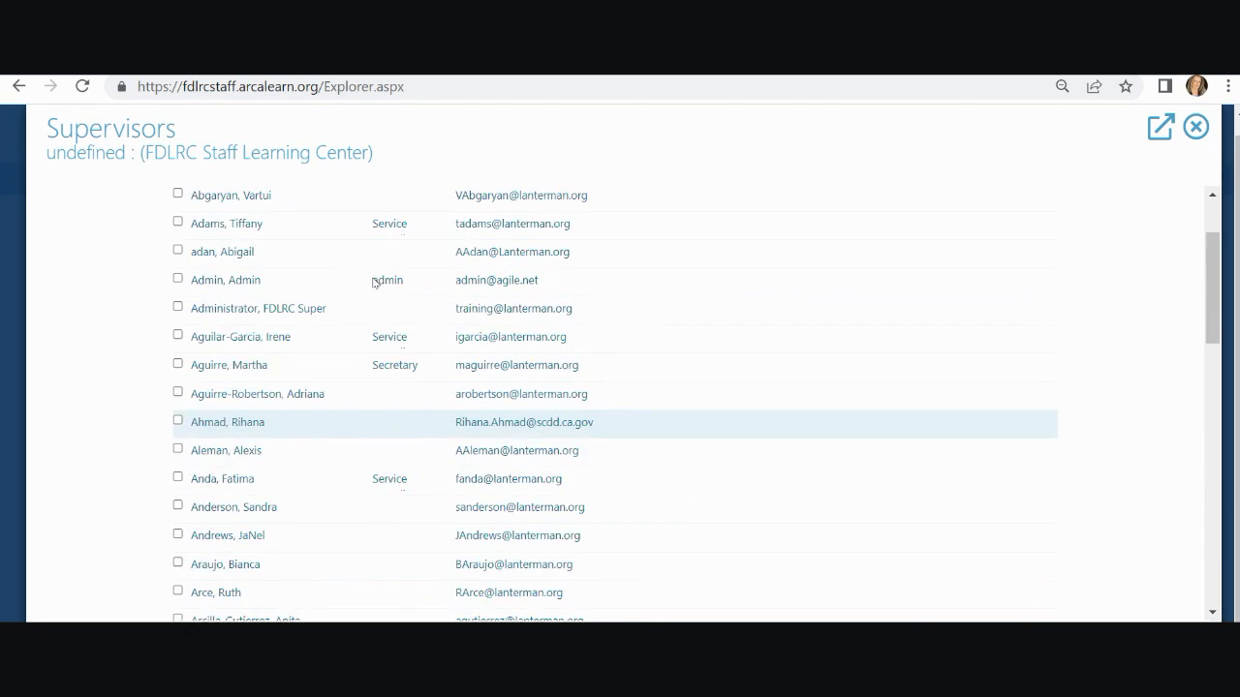
pyautogui.scroll(2, 373, 283)
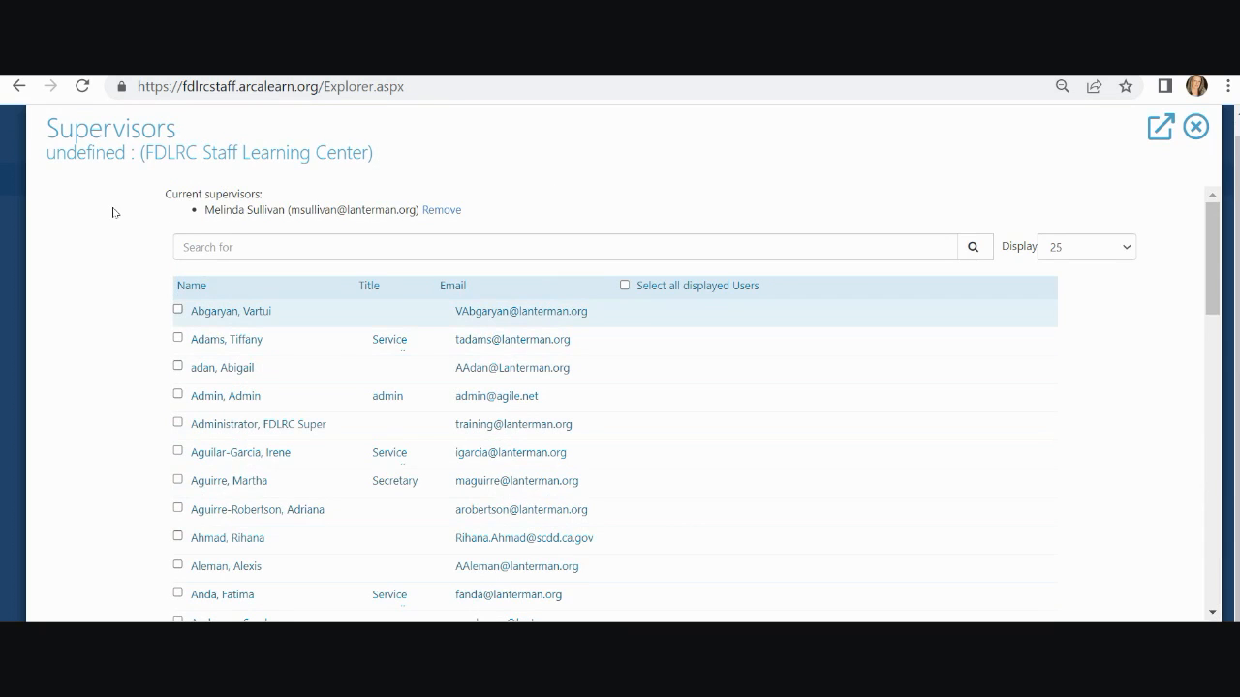
# Search the available supervisors by first name, select the matching user, and clear the selection without updating the supervisors.
pyautogui.click(177, 309)
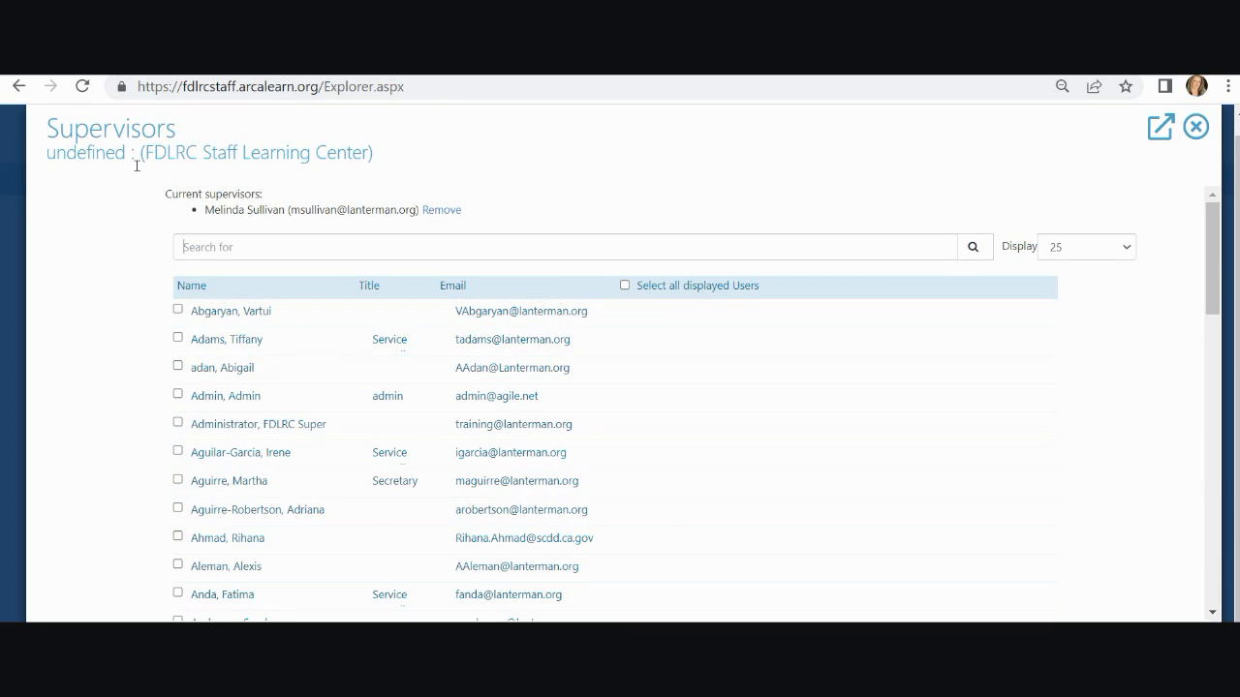
pyautogui.write('Davonna')
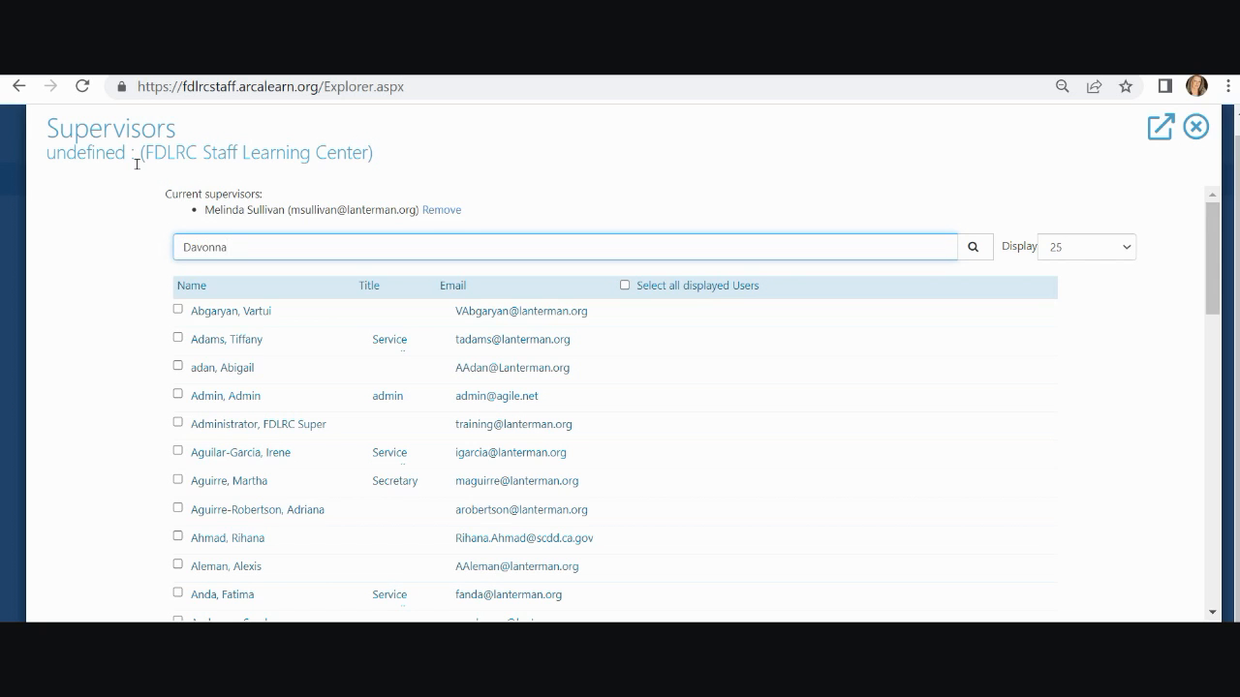
pyautogui.press('Return')
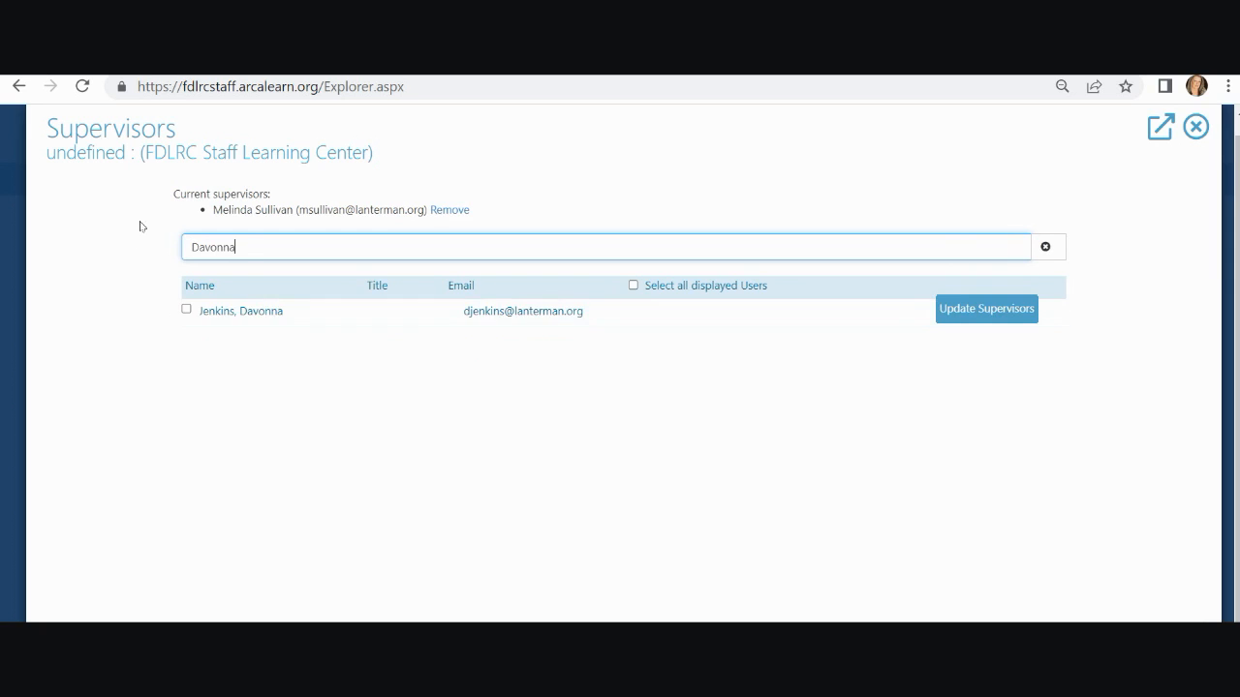
pyautogui.click(186, 309)
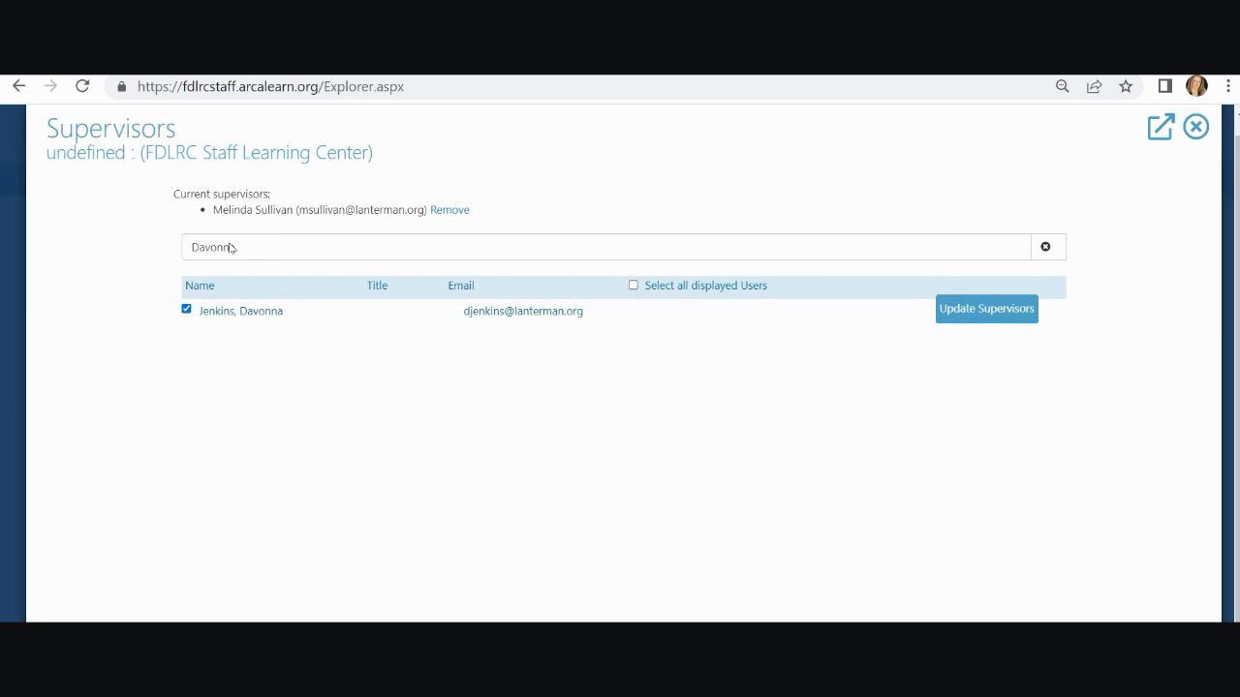
pyautogui.click(186, 309)
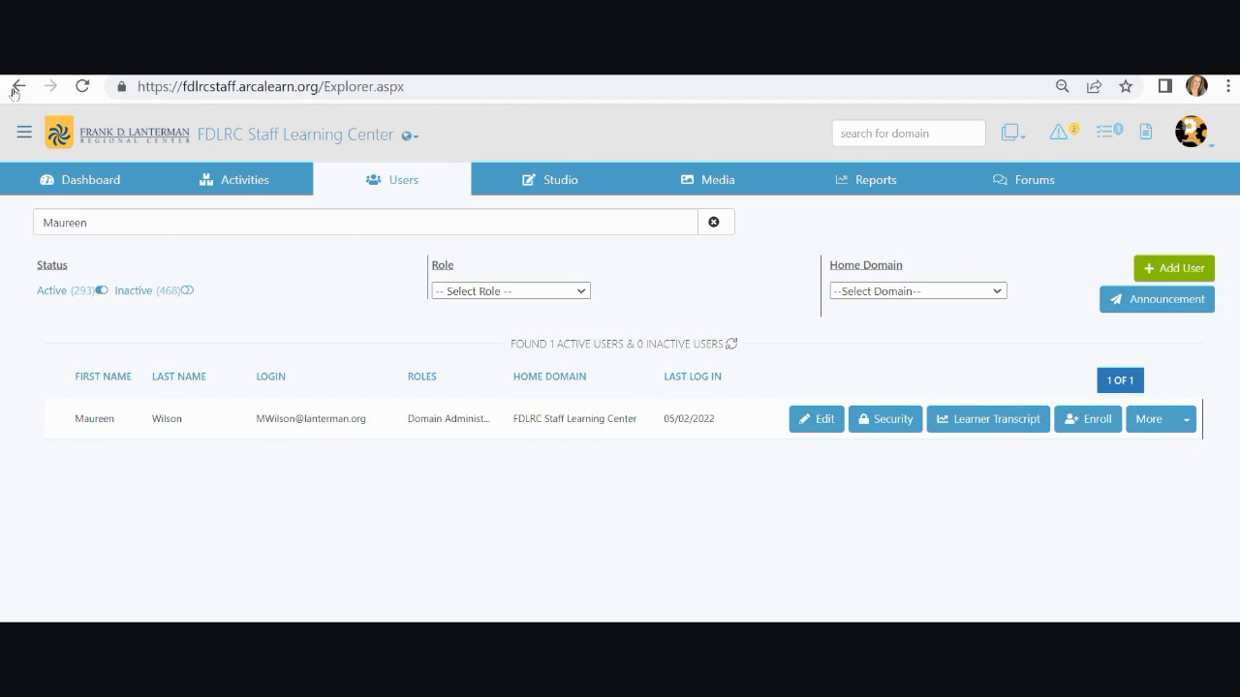
# Review the FDLRC_Supervisor entry in the domain's custom fields and close the settings.
pyautogui.click(24, 132)
pyautogui.click(43, 165)
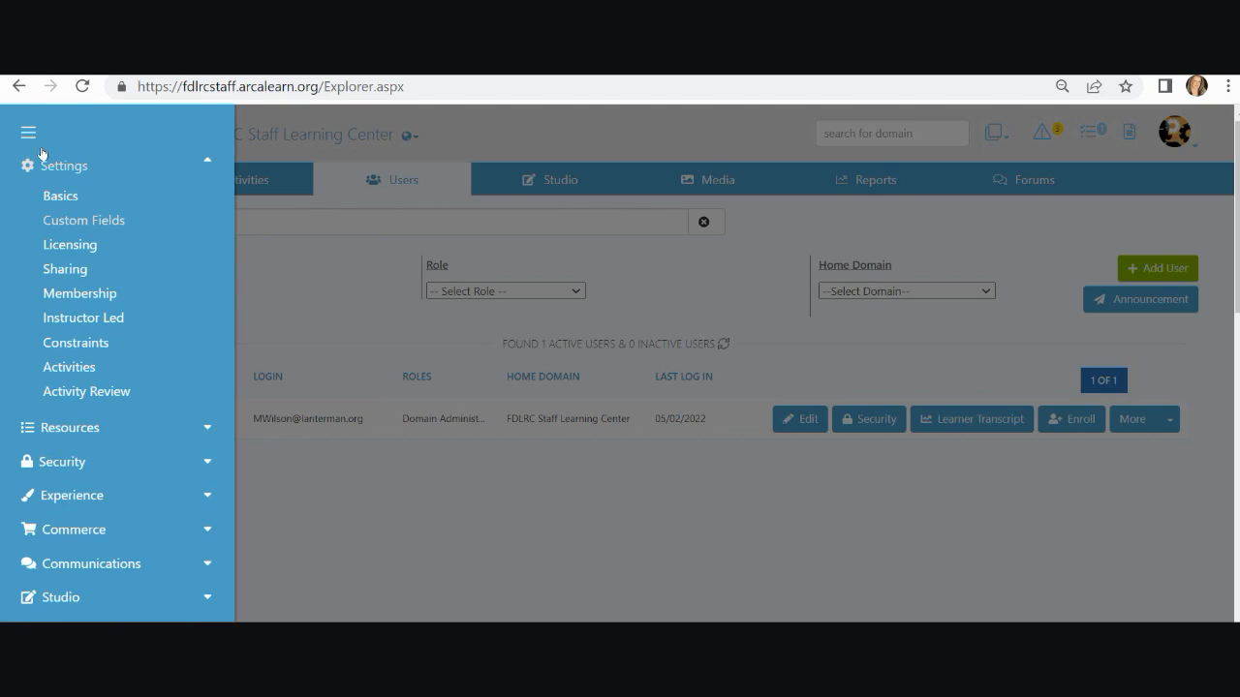
pyautogui.click(84, 220)
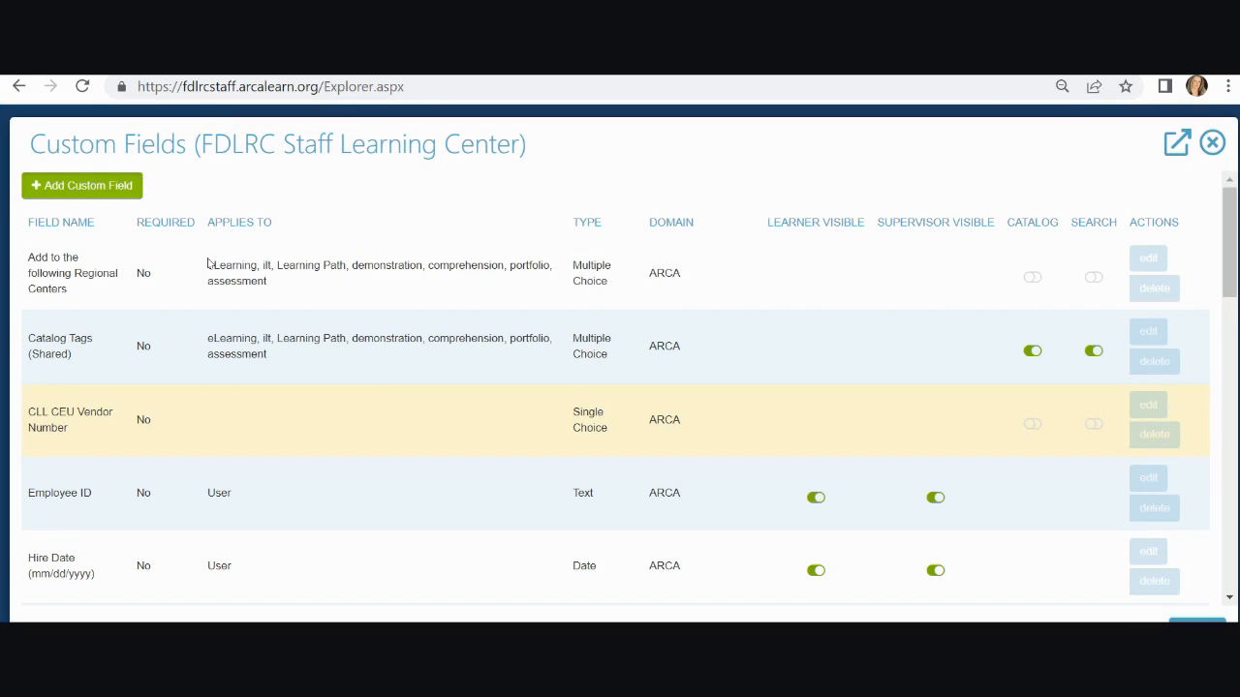
pyautogui.scroll(-10, 205, 266)
pyautogui.scroll(-3, 202, 269)
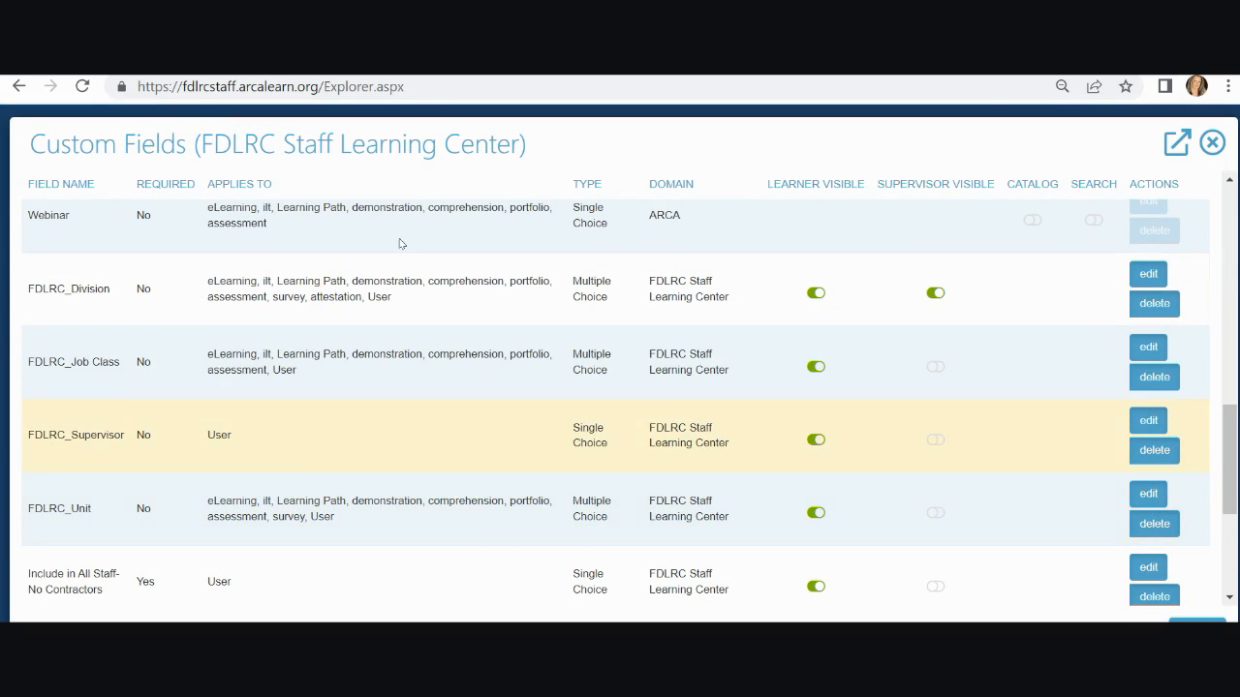
pyautogui.click(800, 105)
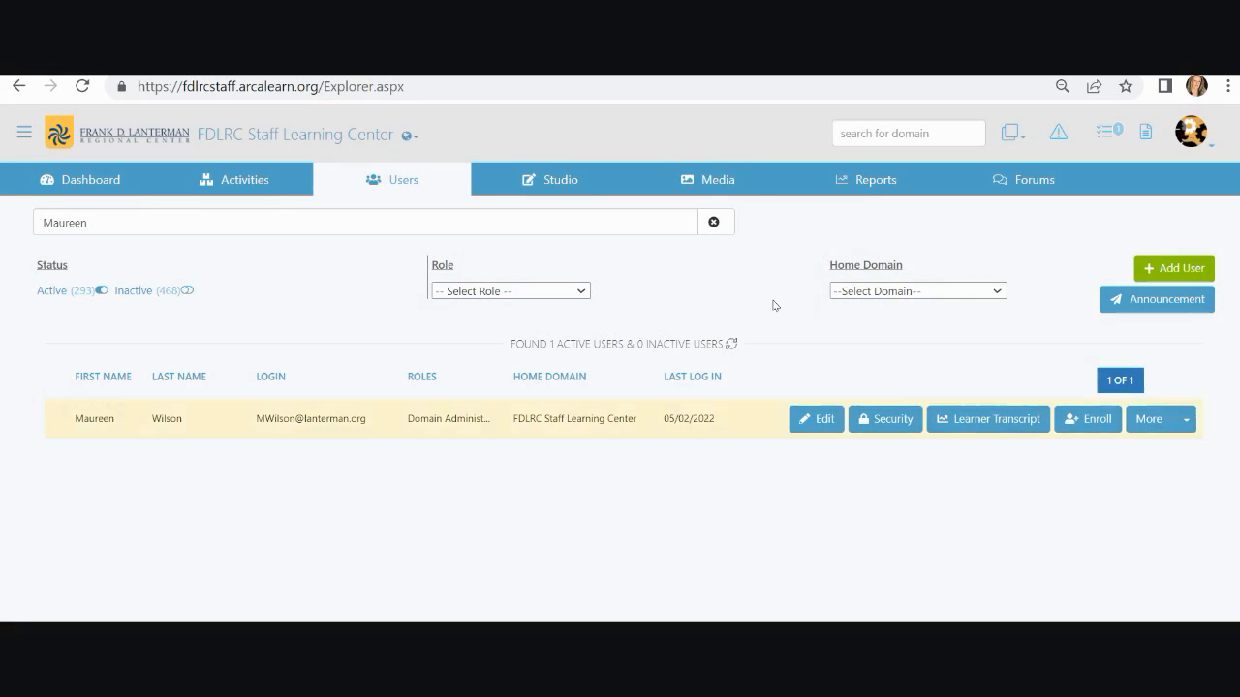
# Reopen the supervisor assignments of the listed user.
pyautogui.click(1184, 418)
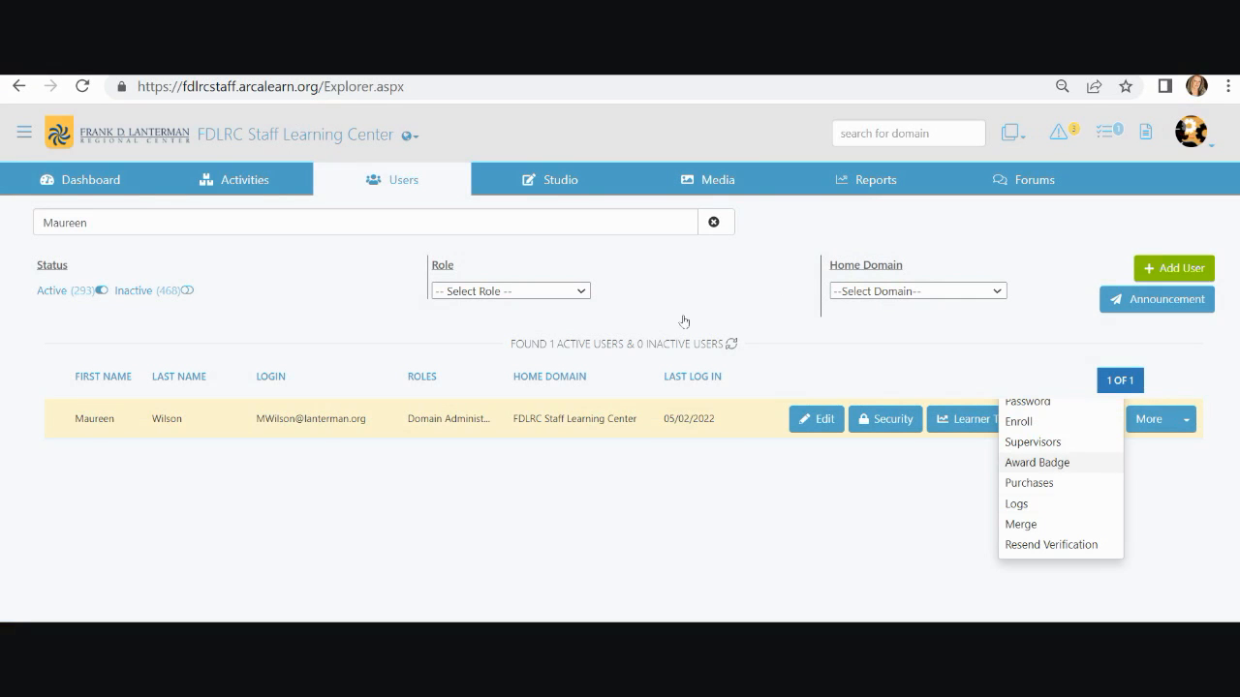
pyautogui.click(1033, 441)
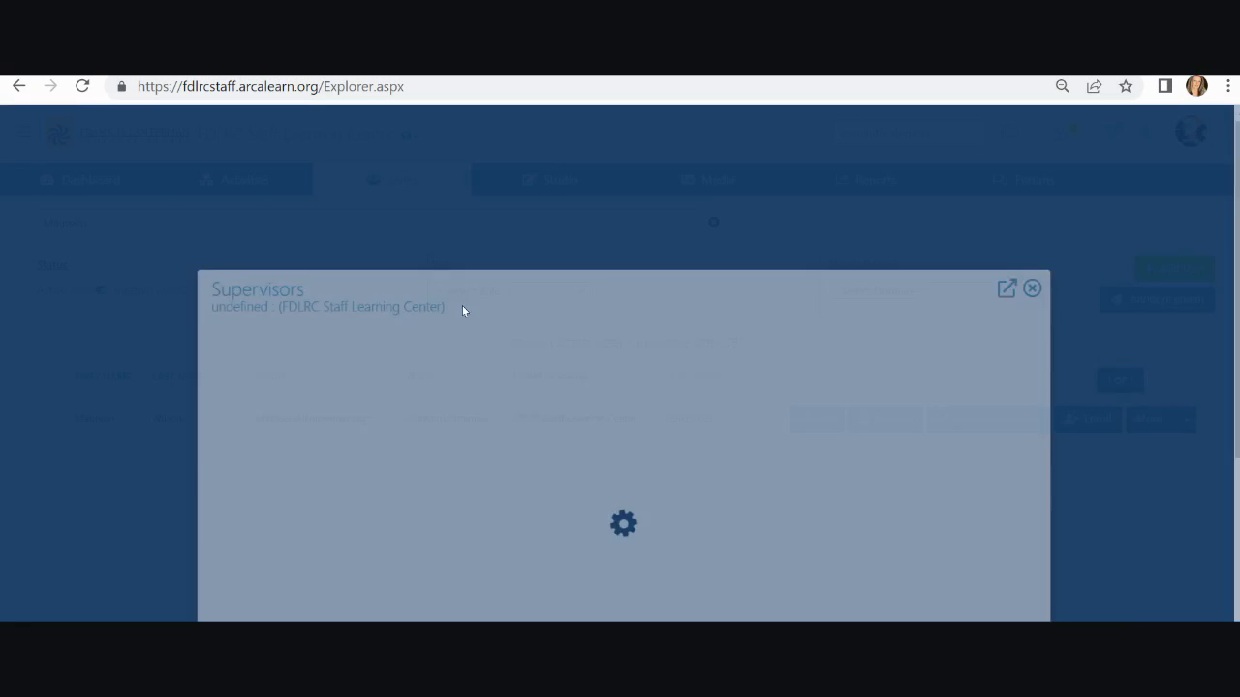